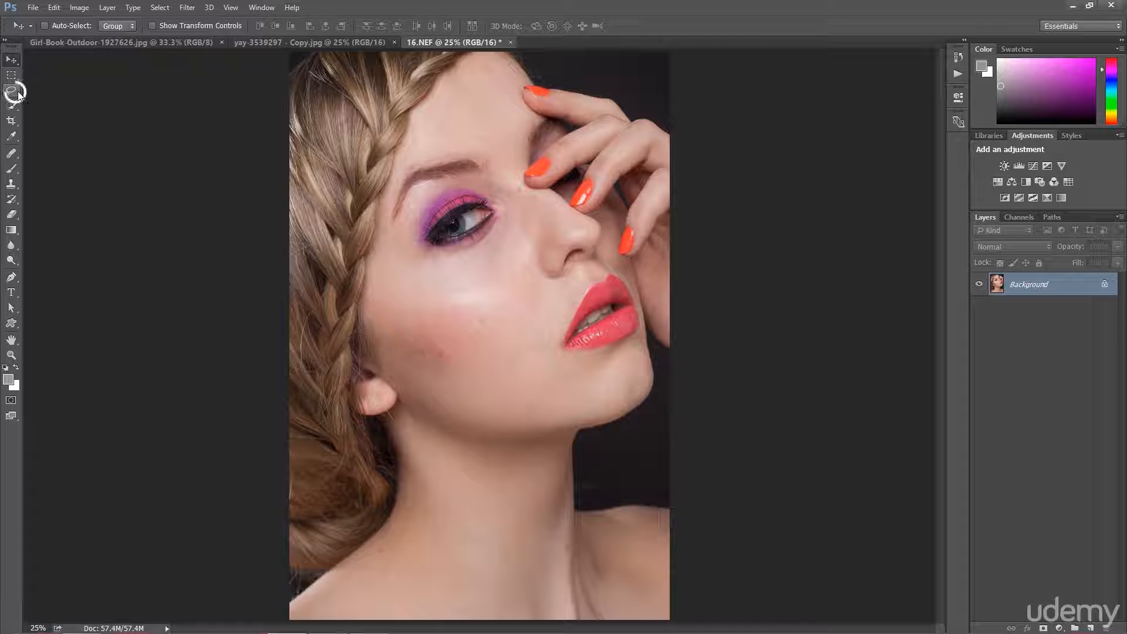
left_click_drag(11, 90, 66, 114)
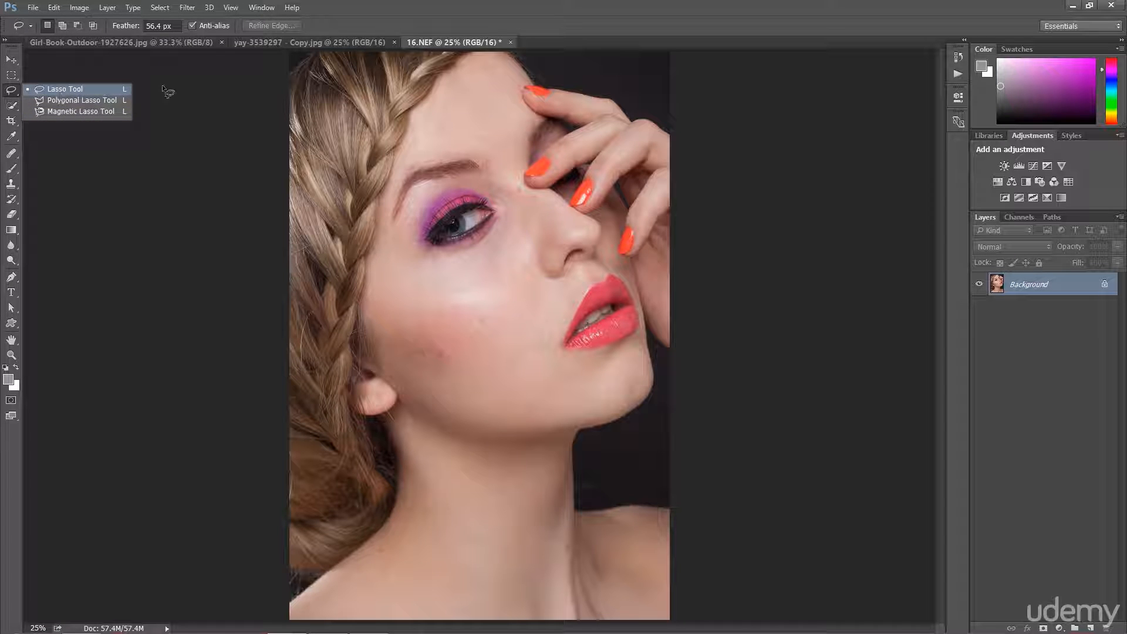
left_click(339, 17)
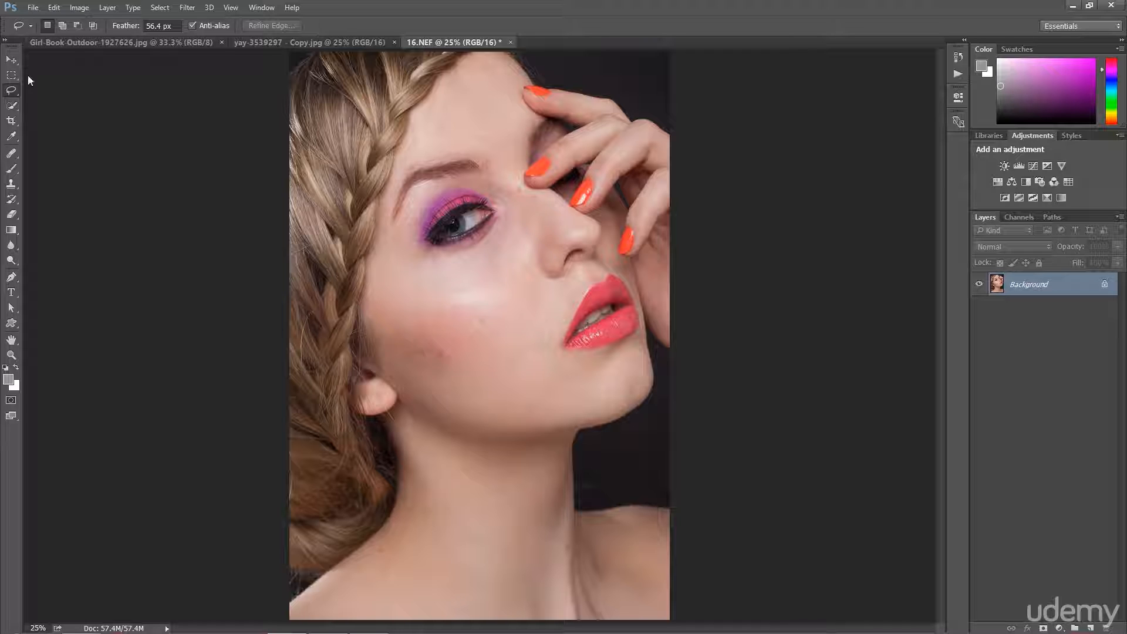
left_click_drag(11, 90, 73, 108)
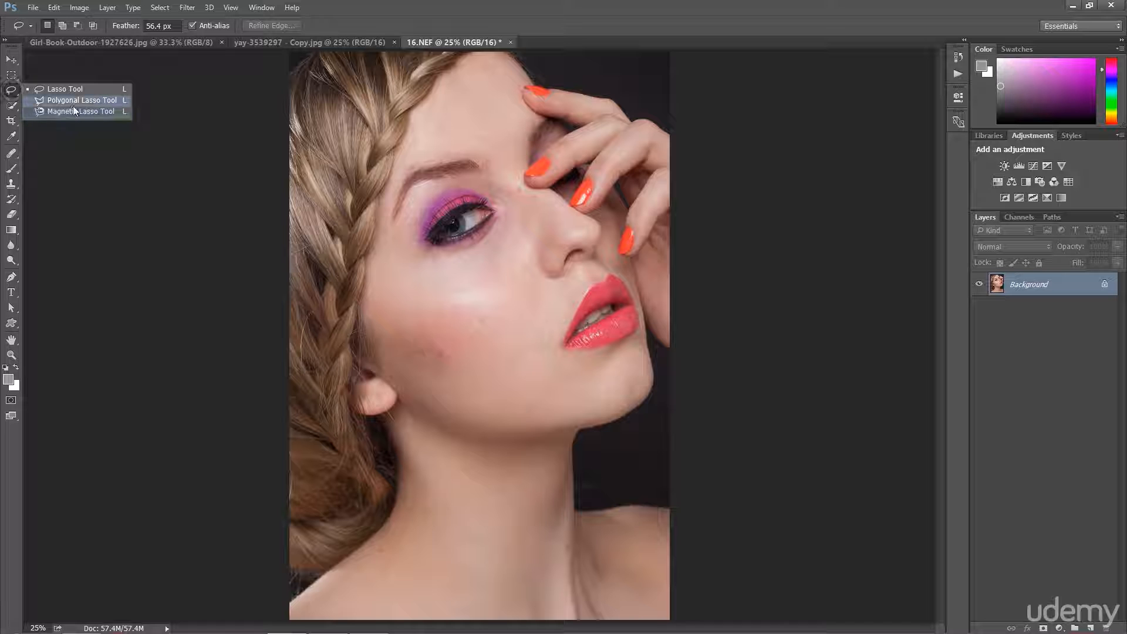
left_click(337, 13)
left_click(11, 277)
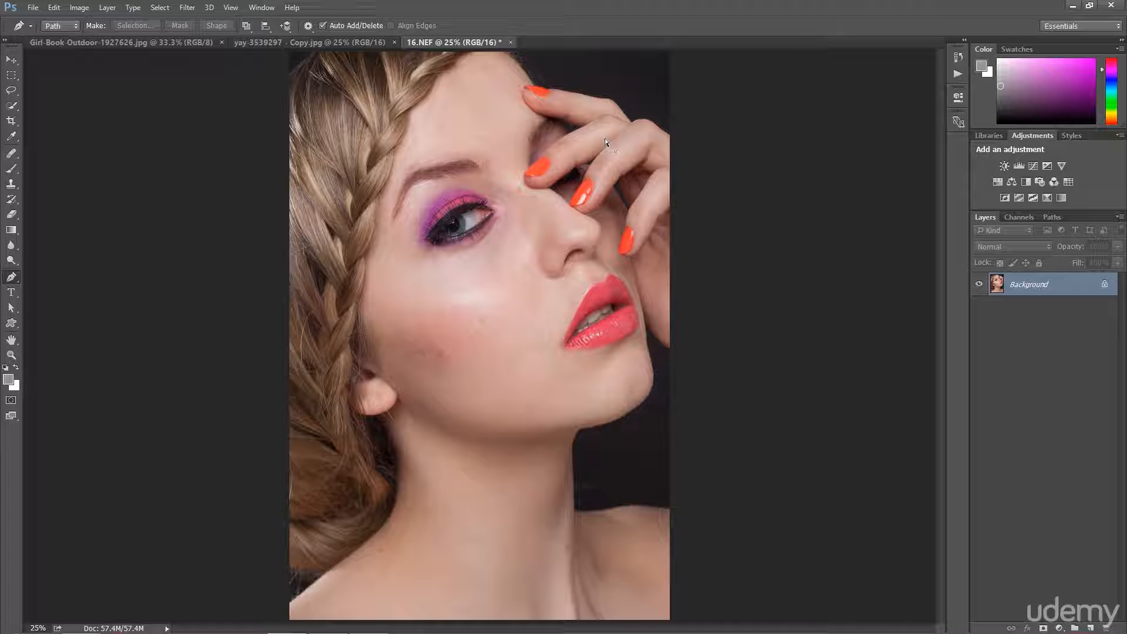
Try selecting the dark background above the forehead and fingers with the Quick Selection tool, and deselect it
key("ctrl+plus")
key("ctrl+plus")
key("ctrl+plus")
key("ctrl+plus")
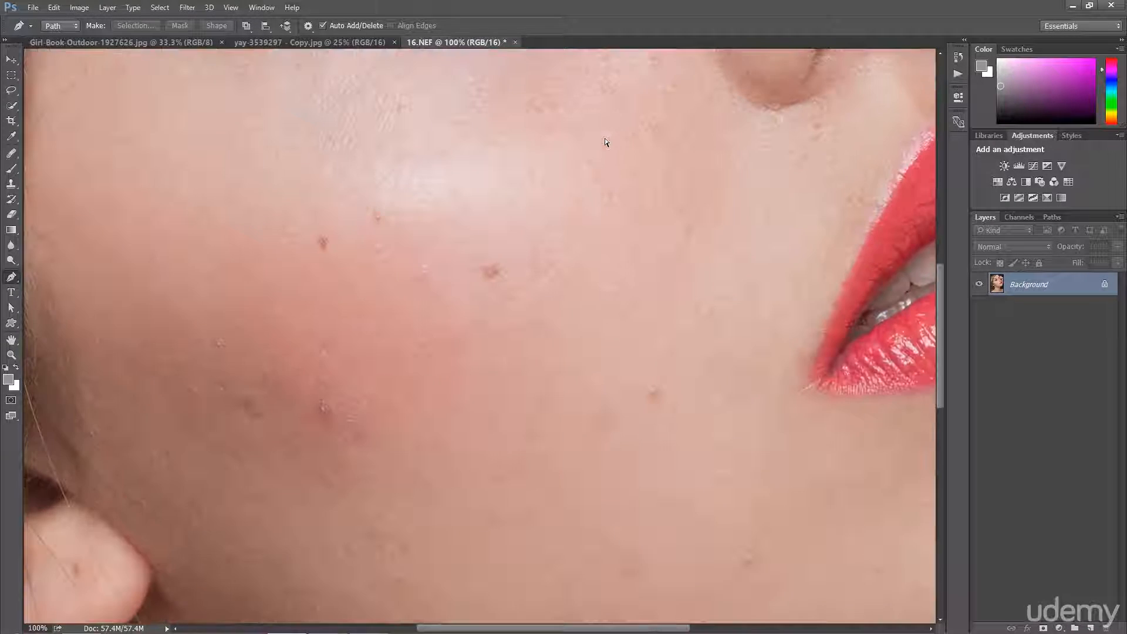
left_click_drag(576, 206, 345, 305)
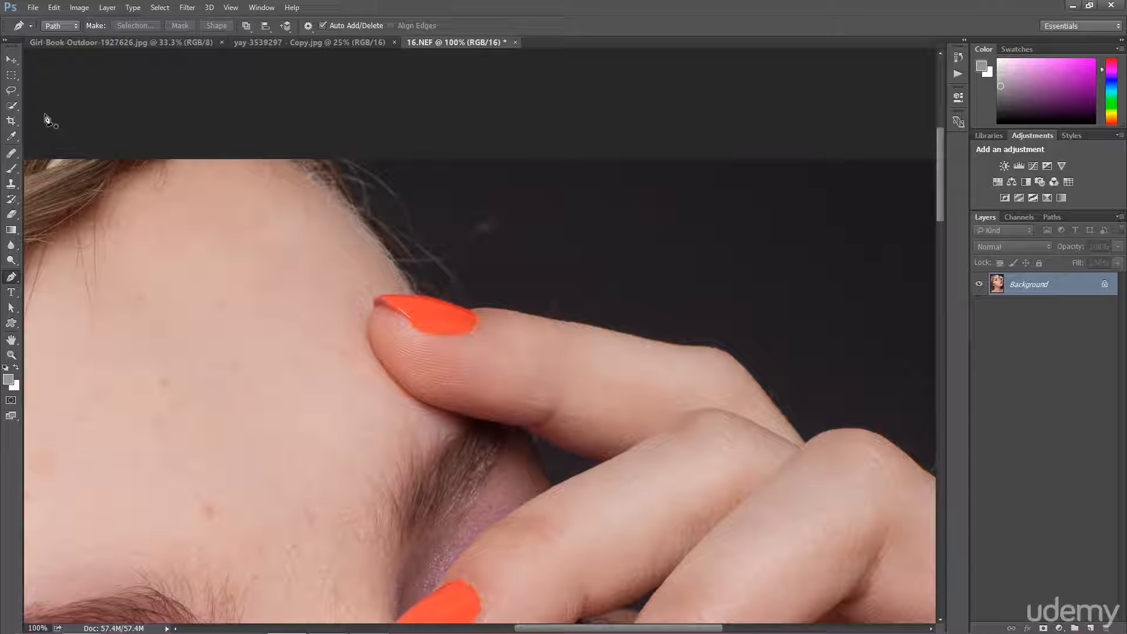
left_click(12, 106)
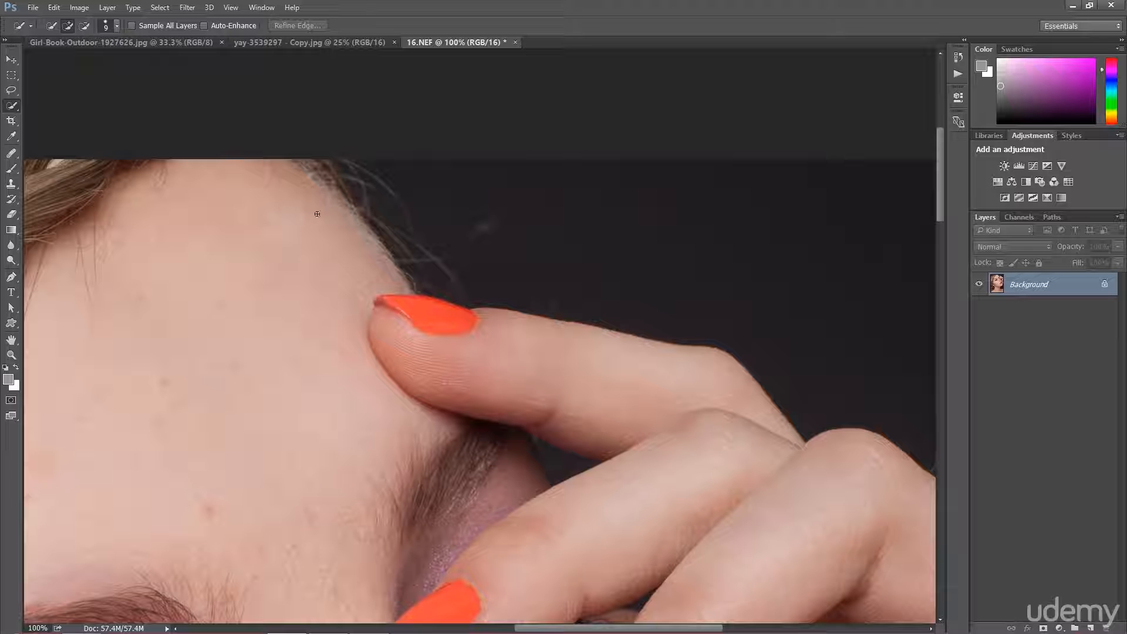
left_click(393, 202)
mouse_move(370, 189)
left_mouse_down()
mouse_move(407, 249)
mouse_move(437, 265)
left_mouse_up()
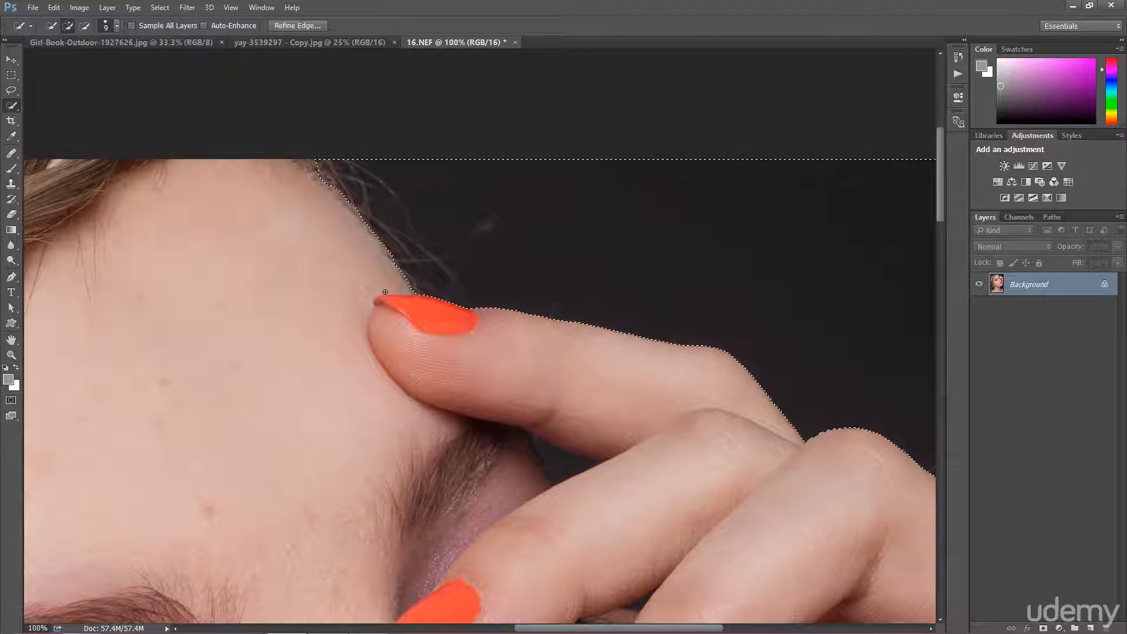
left_click(13, 75)
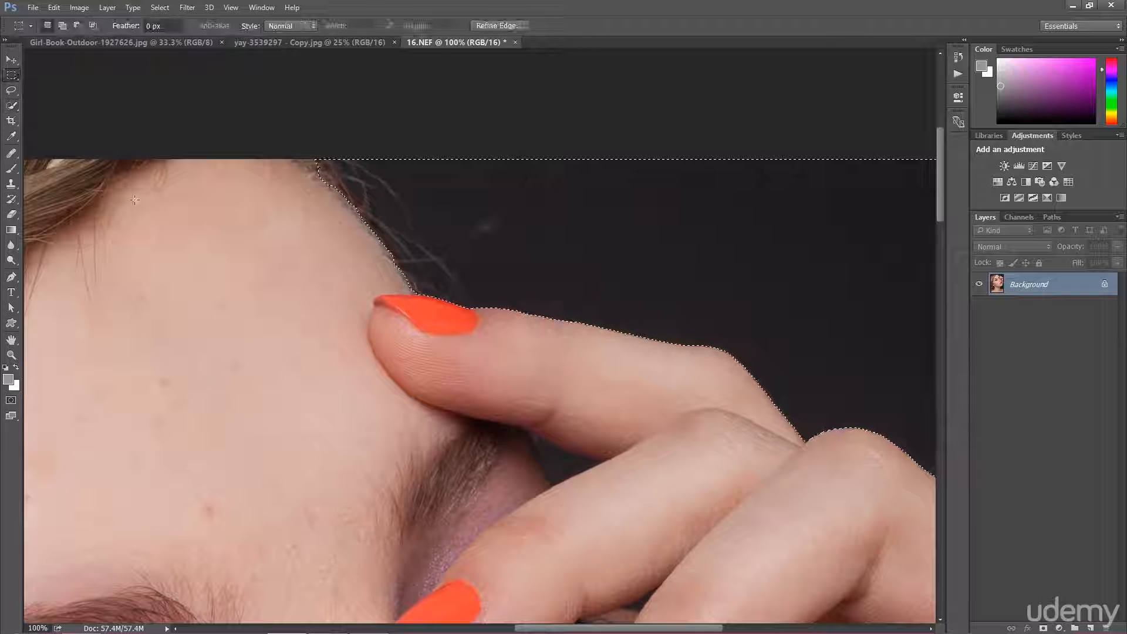
key("ctrl+d")
Start a Pen tool path at the image's upper edge and trace the forehead contour down to the orange nail
left_click(14, 278)
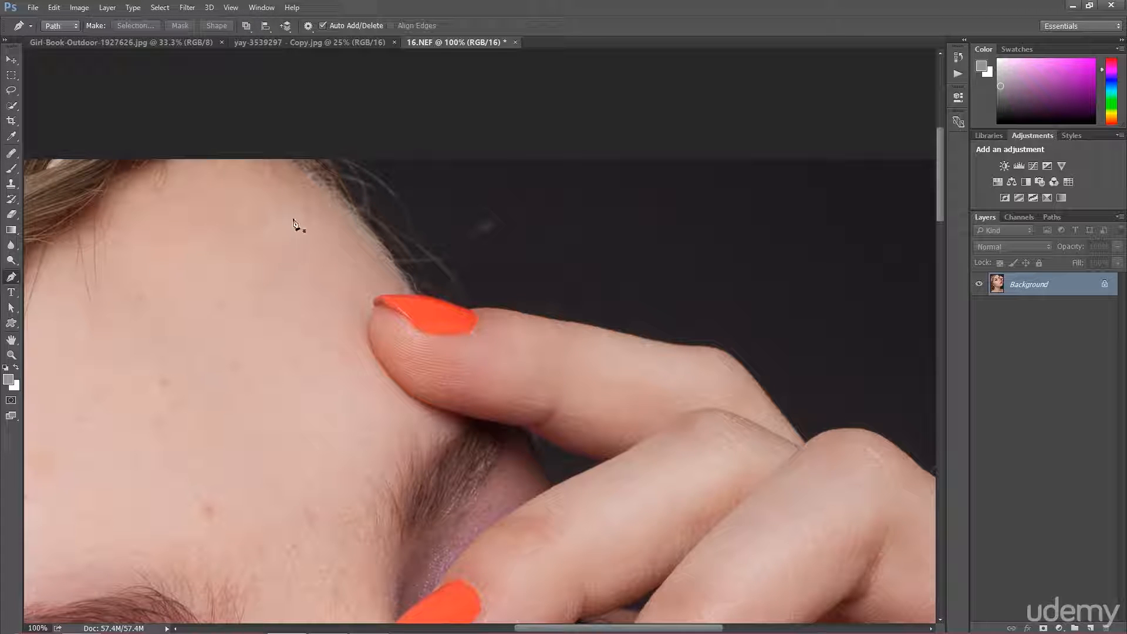
key("ctrl+plus")
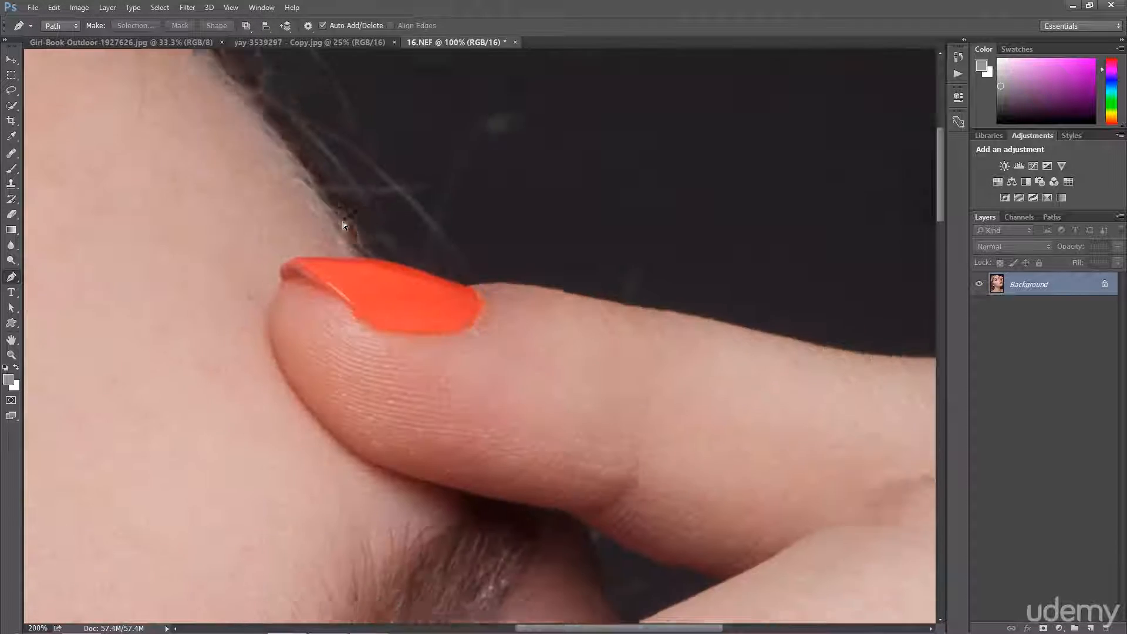
left_click_drag(196, 207, 239, 340)
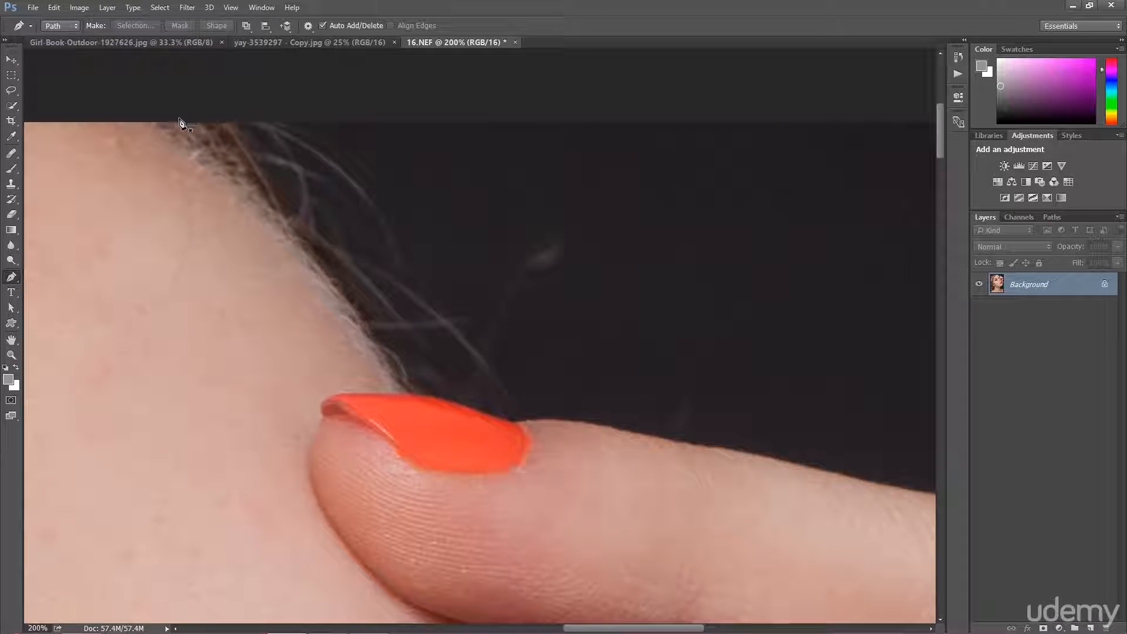
left_click(179, 118)
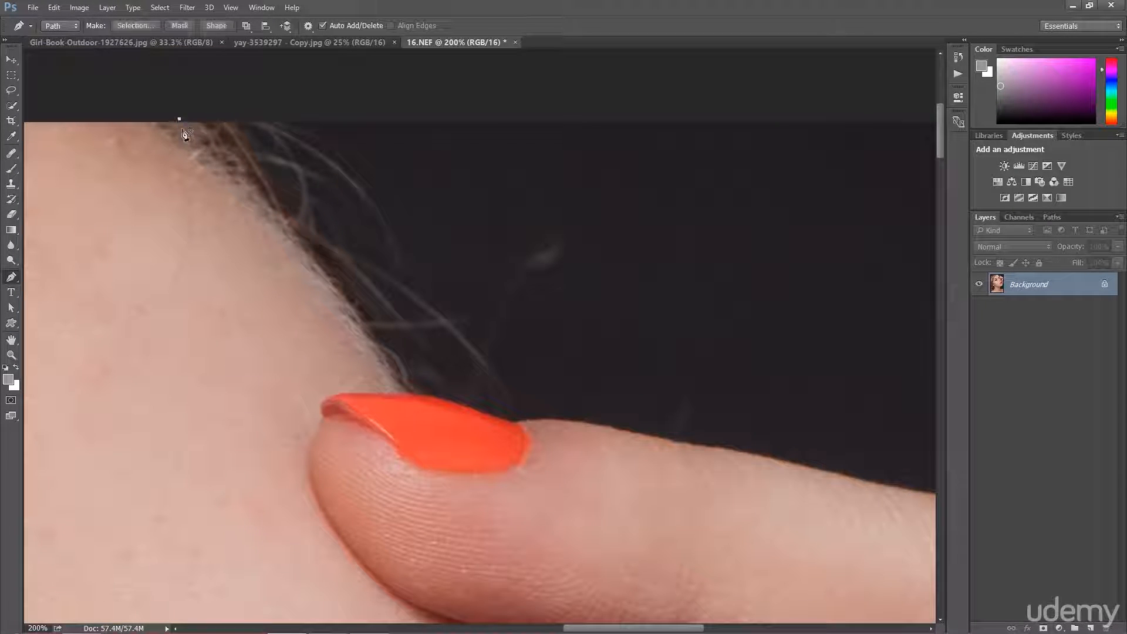
left_click(260, 199)
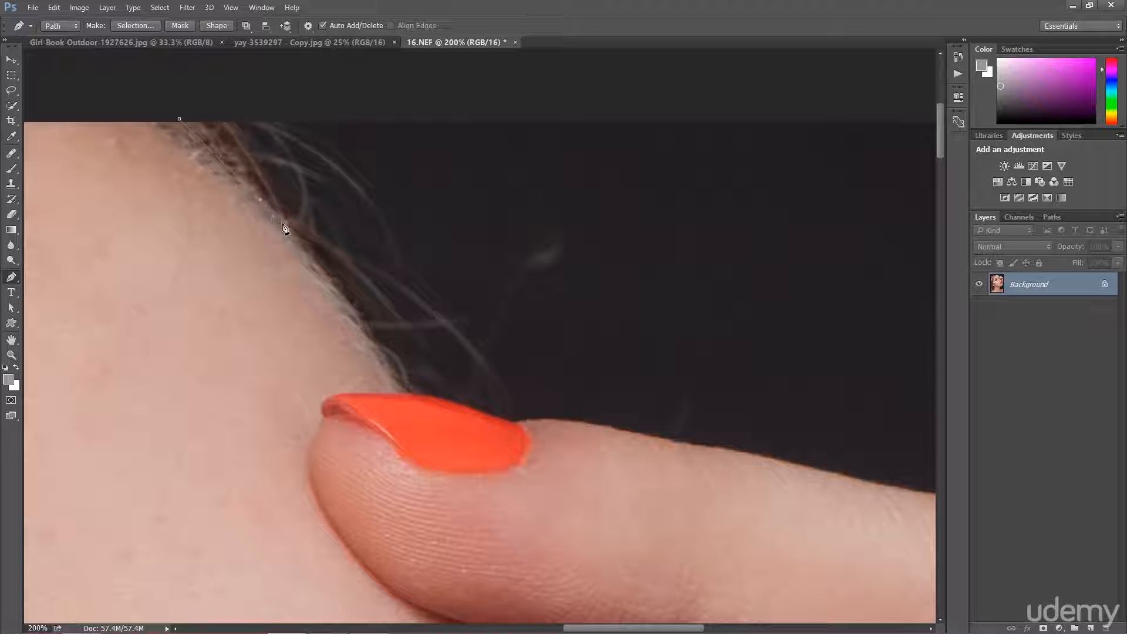
left_click(317, 267)
left_click(405, 394)
Continue the path along the upper edge of the orange nail onto the start of the finger, redoing the misplaced anchor point
left_click(444, 402)
left_click(444, 403)
left_click(441, 401)
key("ctrl+alt+z")
left_click(434, 397)
left_click(463, 406)
left_click(502, 421)
left_click(516, 424)
left_click(532, 420)
left_click(554, 419)
Extend the path along the finger's upper edge to its knuckle, replacing the misplaced anchor midway along the finger
left_click_drag(542, 419, 409, 366)
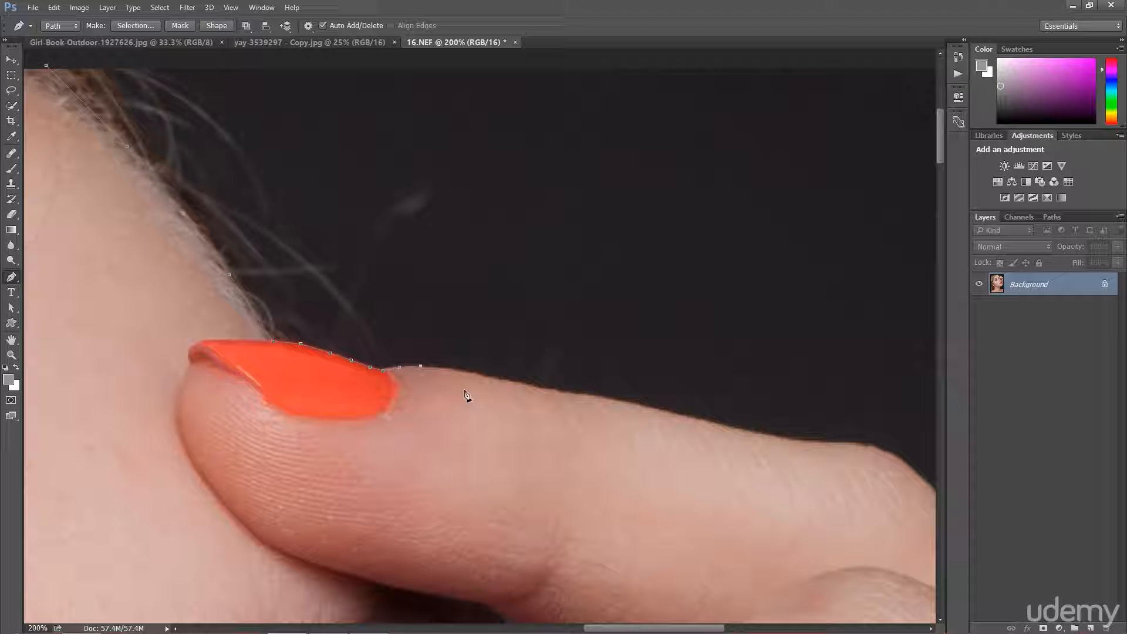
left_click(522, 383)
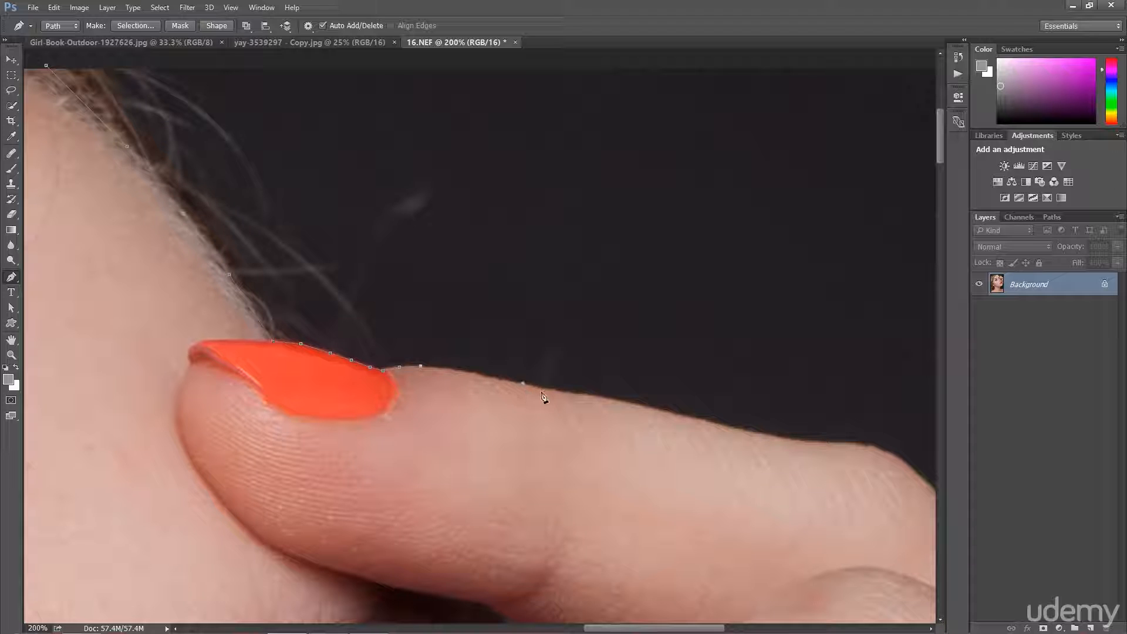
left_click(616, 402)
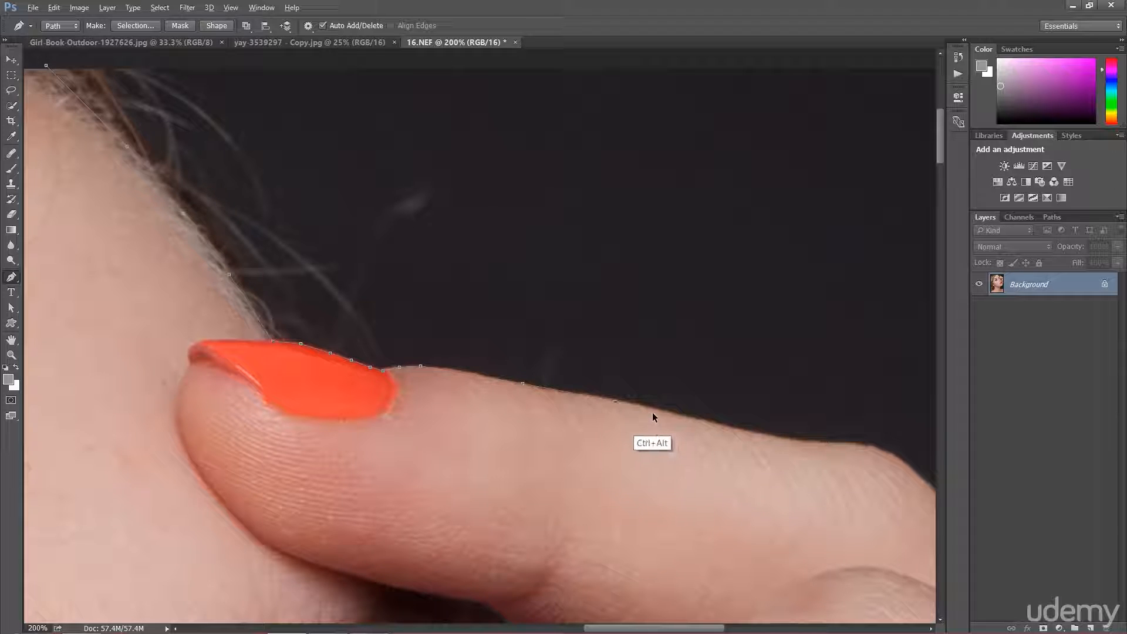
key("ctrl+alt+z")
left_click(648, 407)
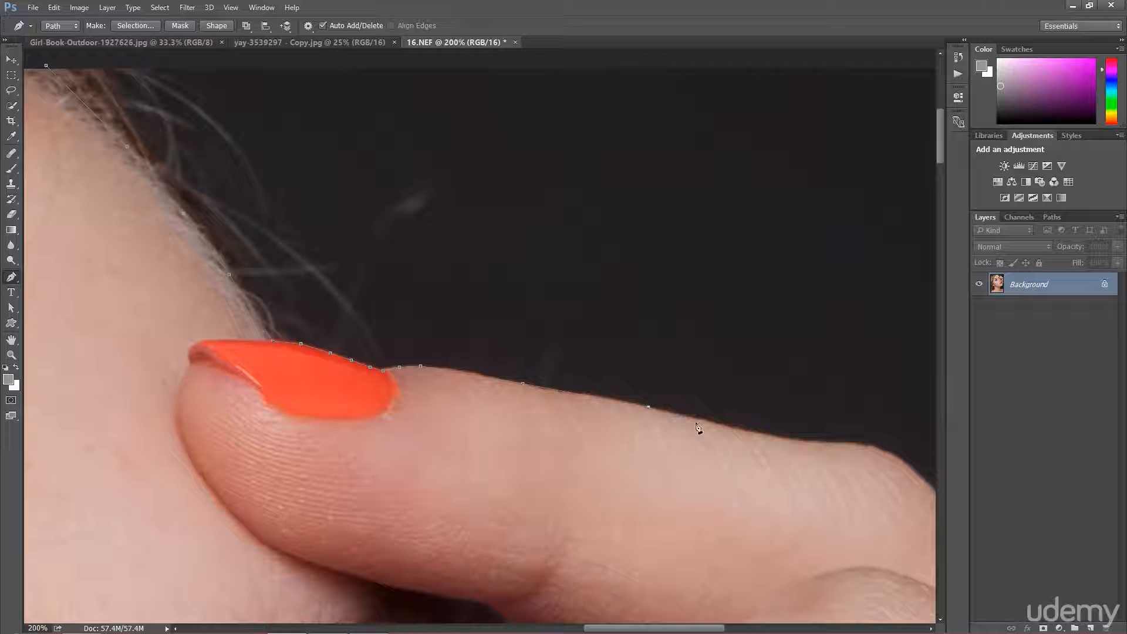
left_click(732, 427)
left_click_drag(740, 433, 552, 398)
left_click(549, 383)
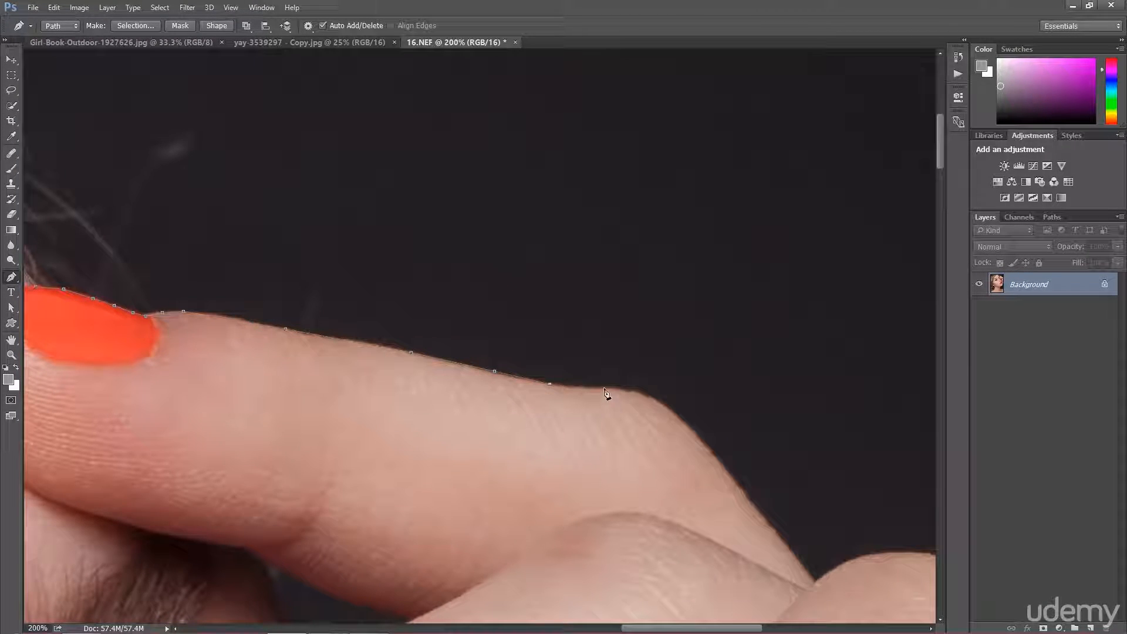
left_click(604, 386)
left_click(635, 391)
Close the path around the dark background by placing two points above the canvas and returning to the starting anchor
left_click_drag(483, 212, 578, 325)
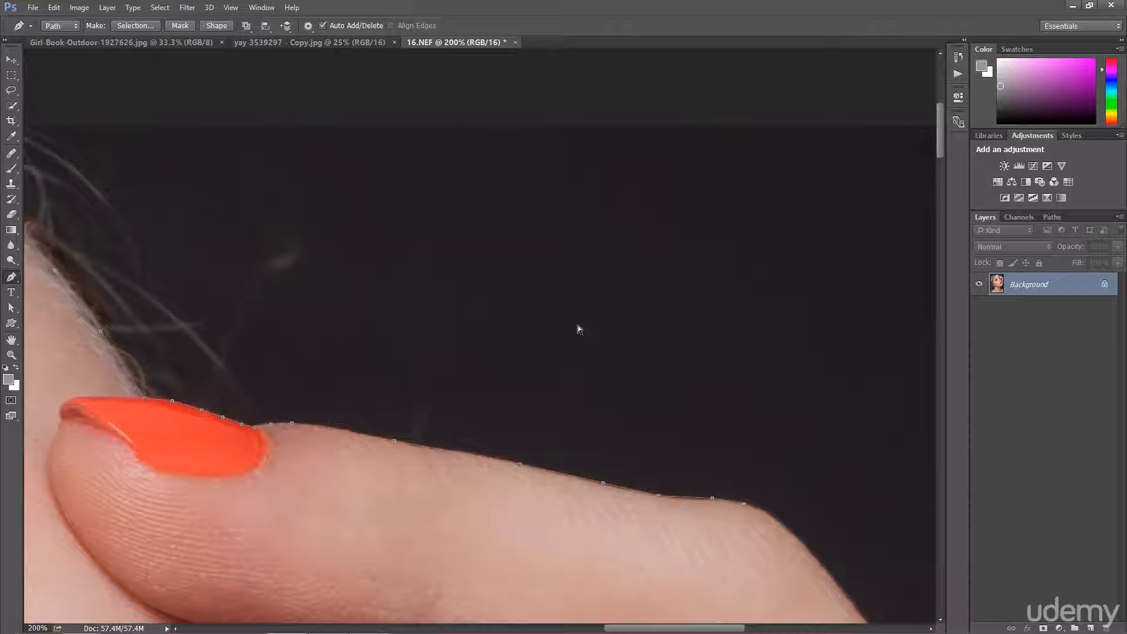
key("ctrl+minus")
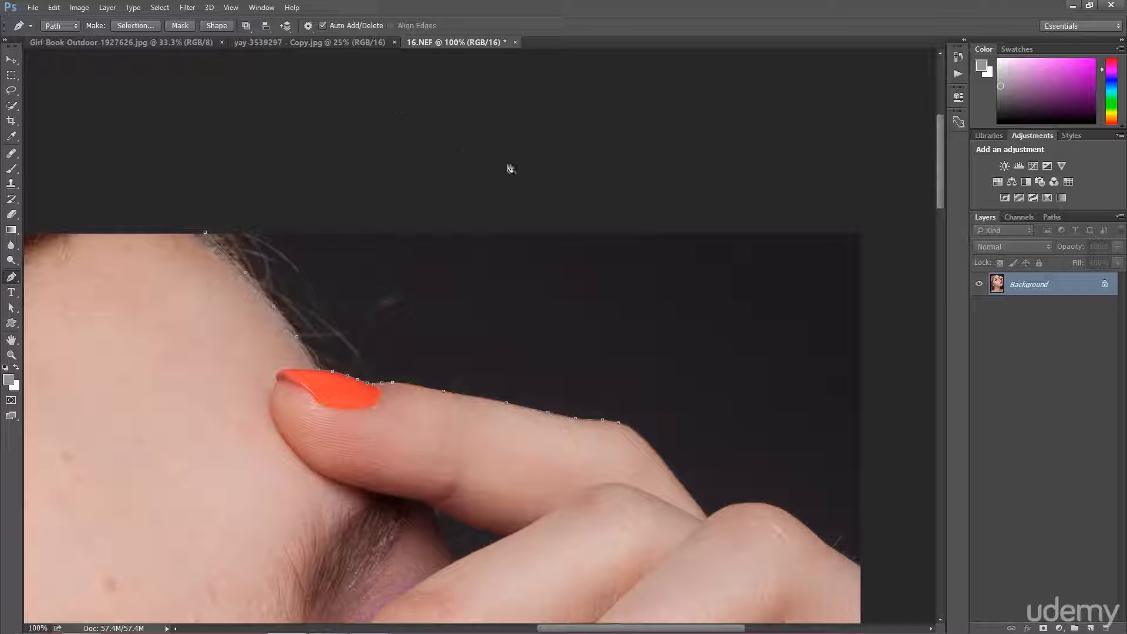
left_click(599, 196)
left_click(305, 185)
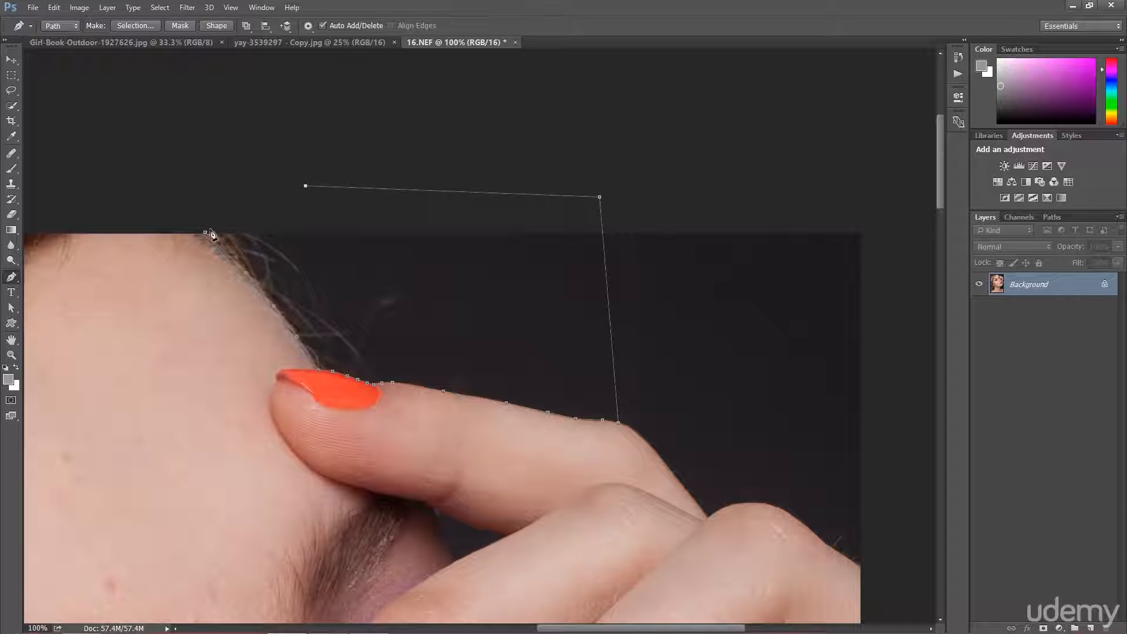
left_click(205, 232)
Convert the closed path into a new anti-aliased selection with a feather radius of 0 pixels
right_click(641, 256)
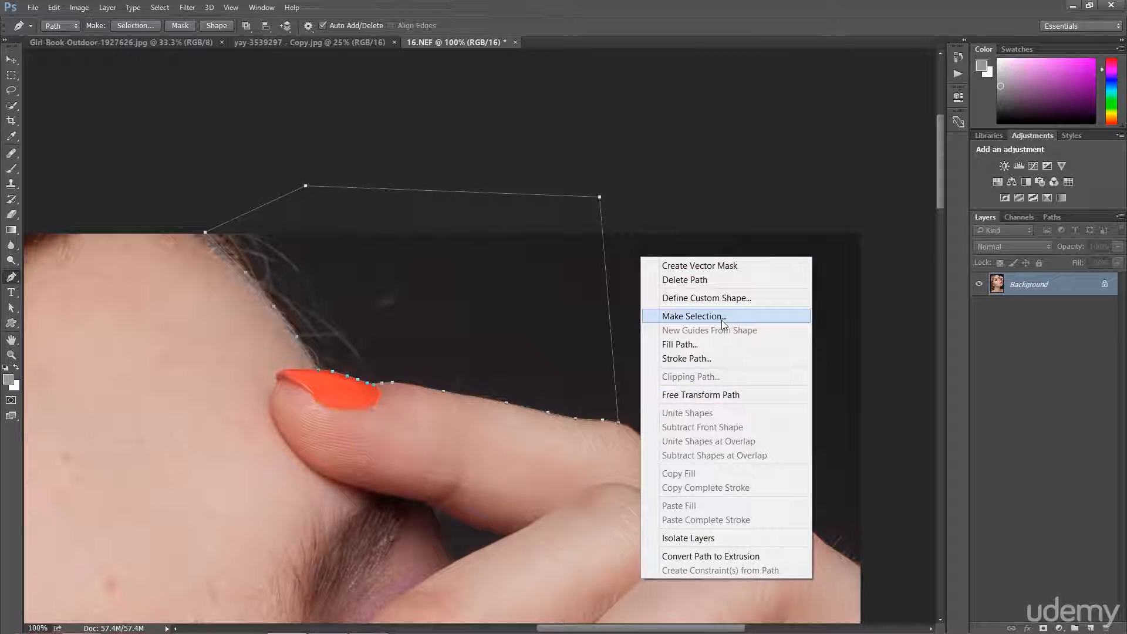
left_click(704, 316)
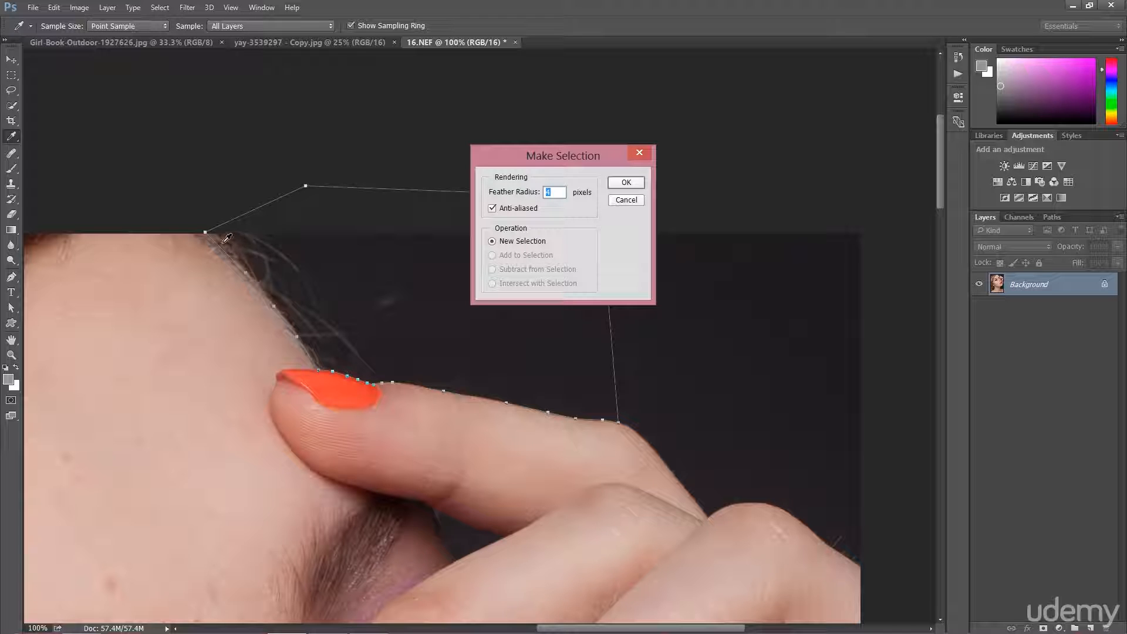
type("0")
left_click(625, 183)
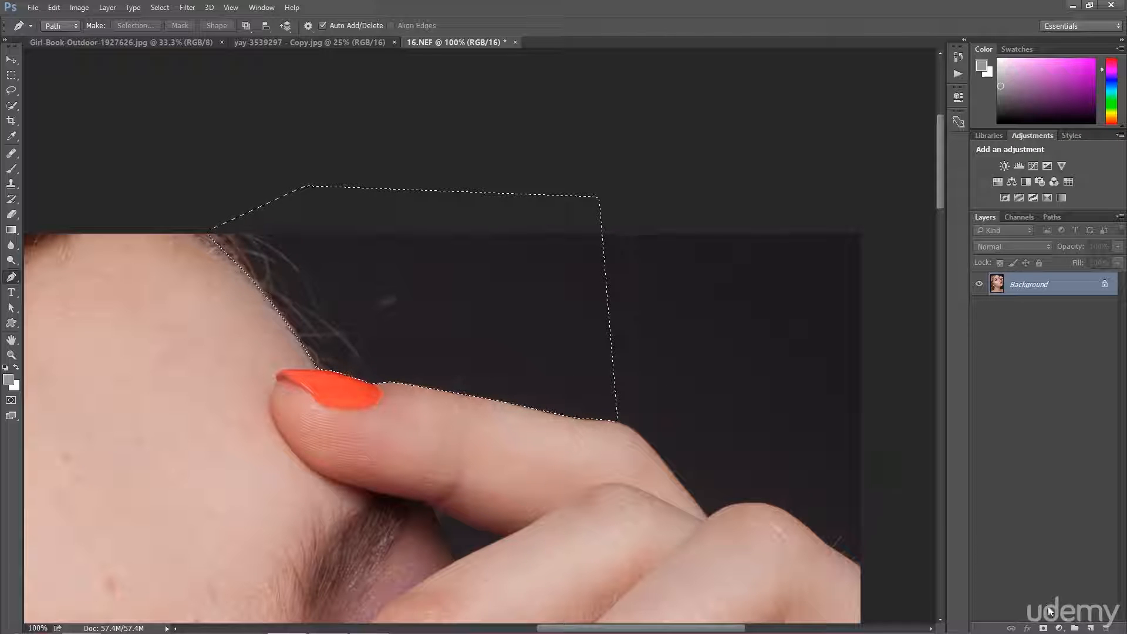
Add a new empty layer and sample the dark background colour inside the selection as the foreground colour
left_click(1089, 627)
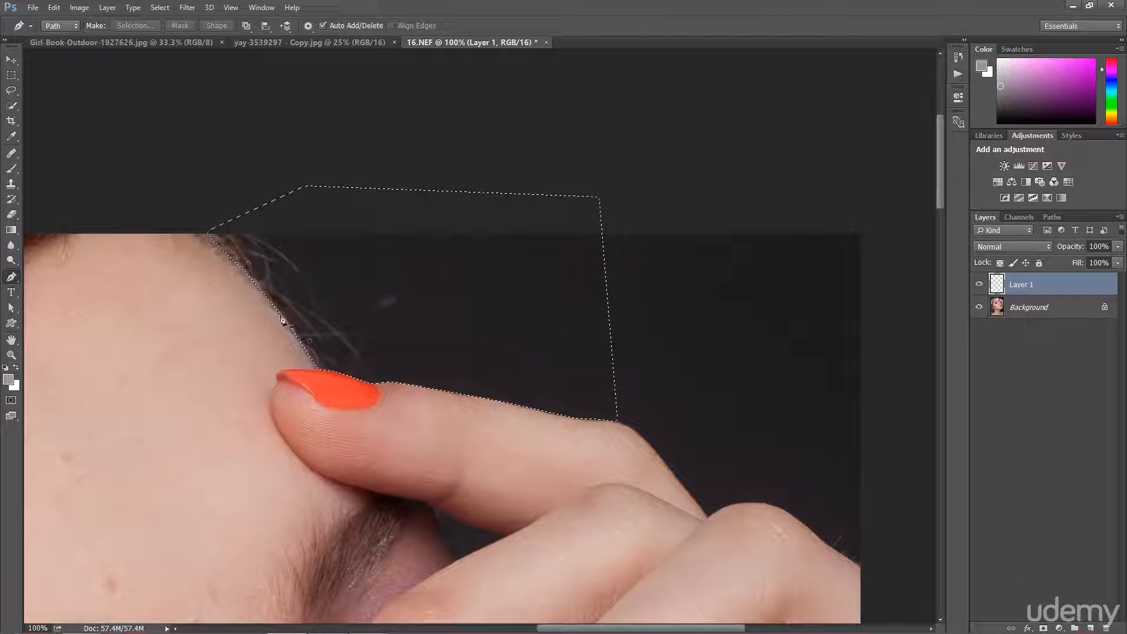
left_click(14, 170)
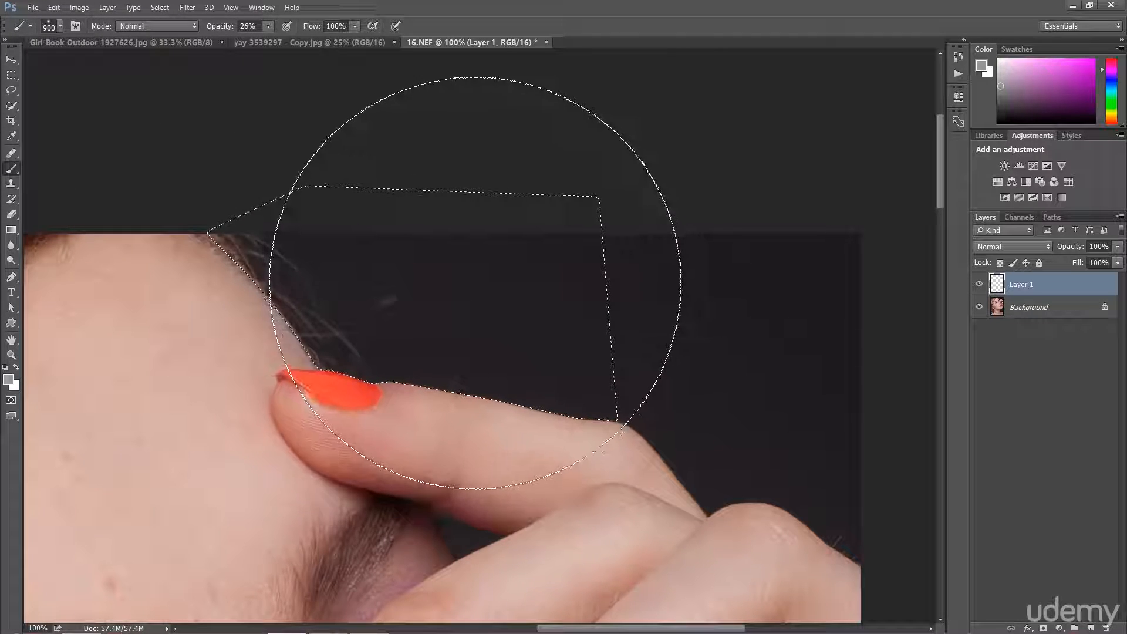
key("alt")
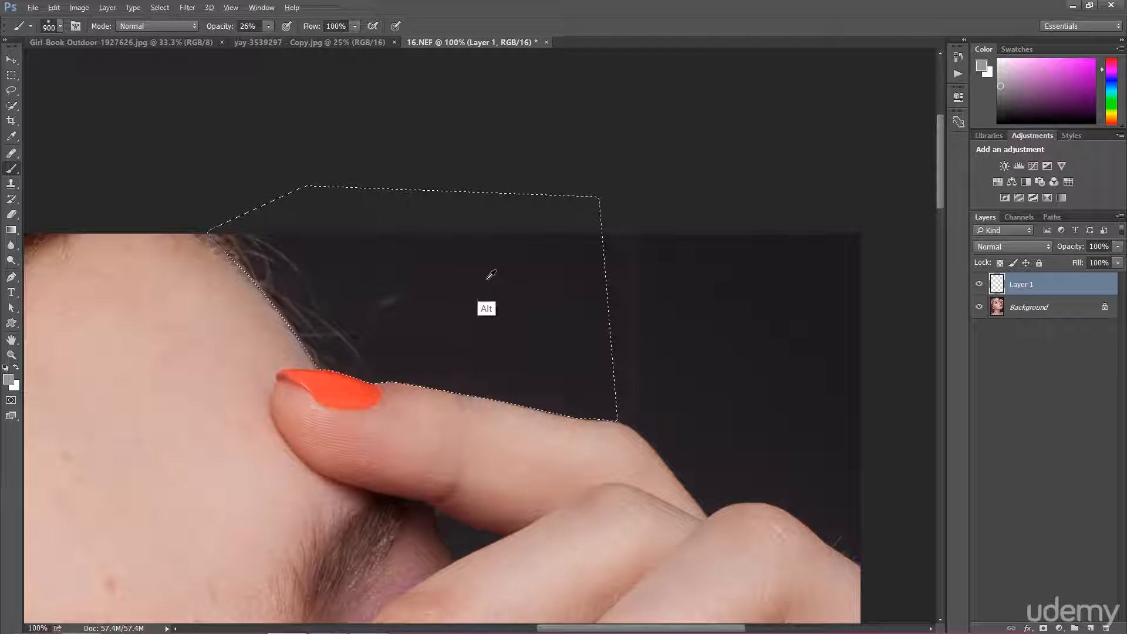
left_click(14, 138)
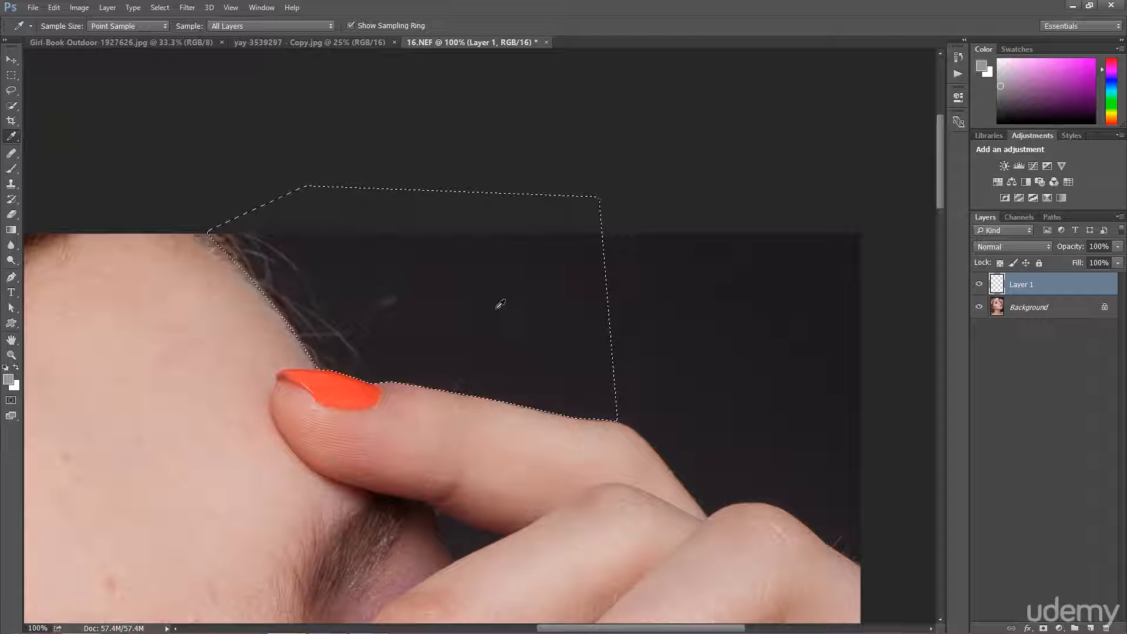
left_click(518, 266)
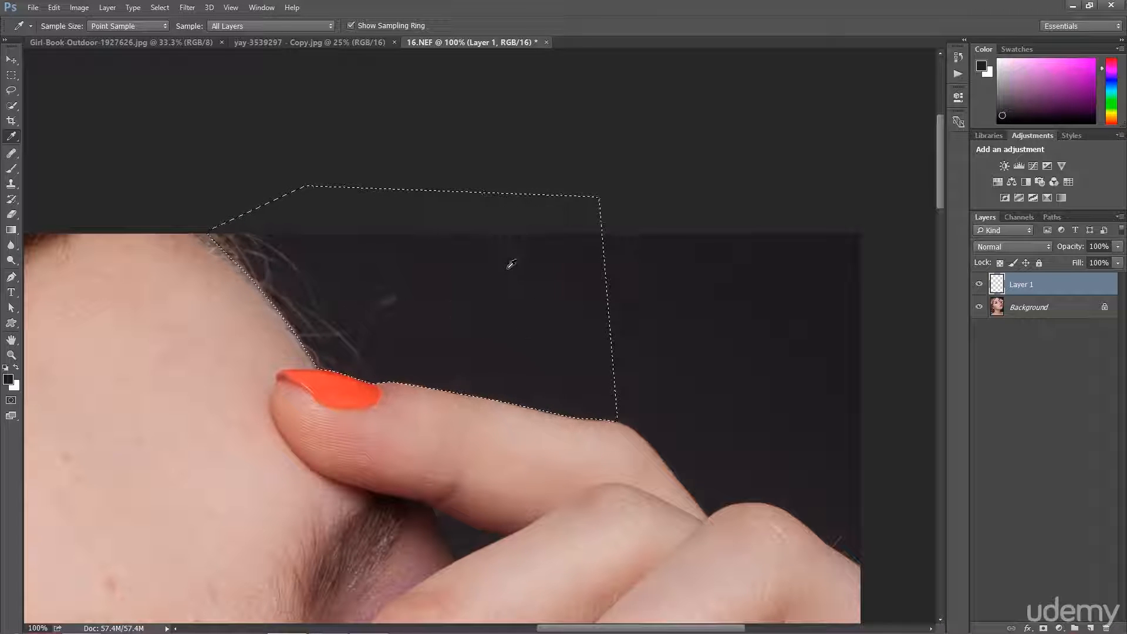
left_click(494, 274)
left_click_drag(482, 292, 470, 297)
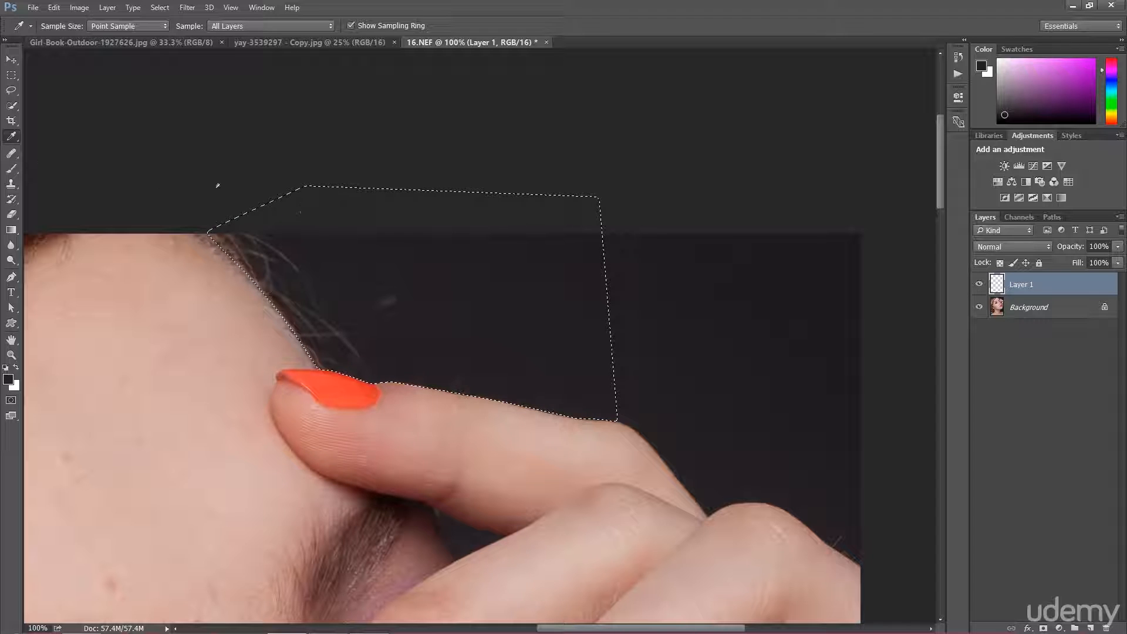
Paint over the stray hairs inside the selection with a 600-pixel brush at 100% opacity
left_click(12, 169)
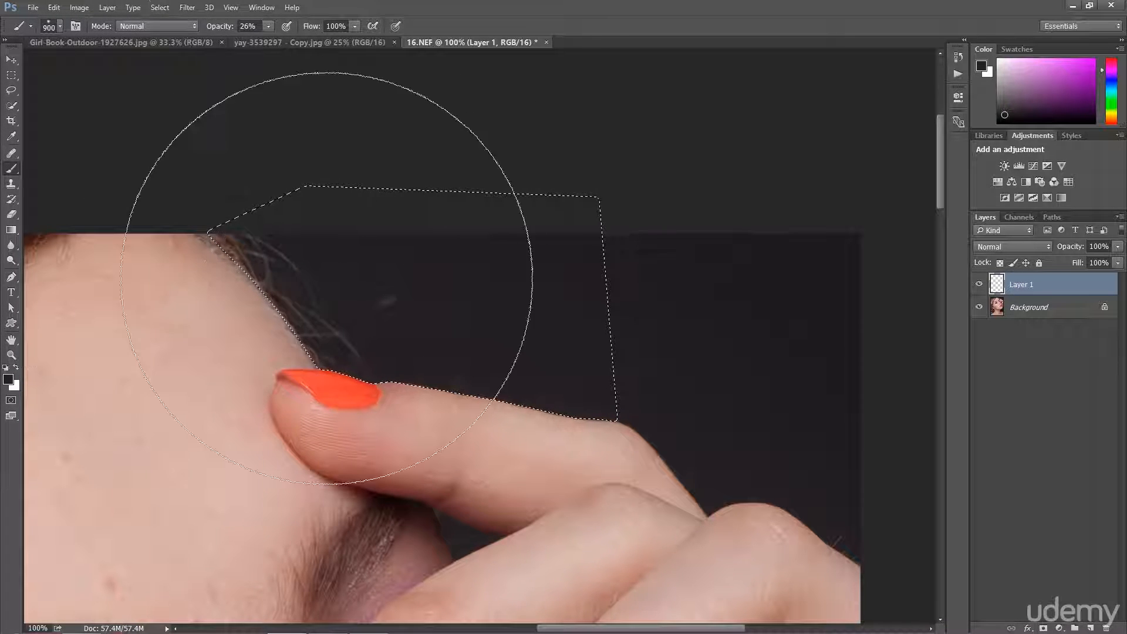
key("alt")
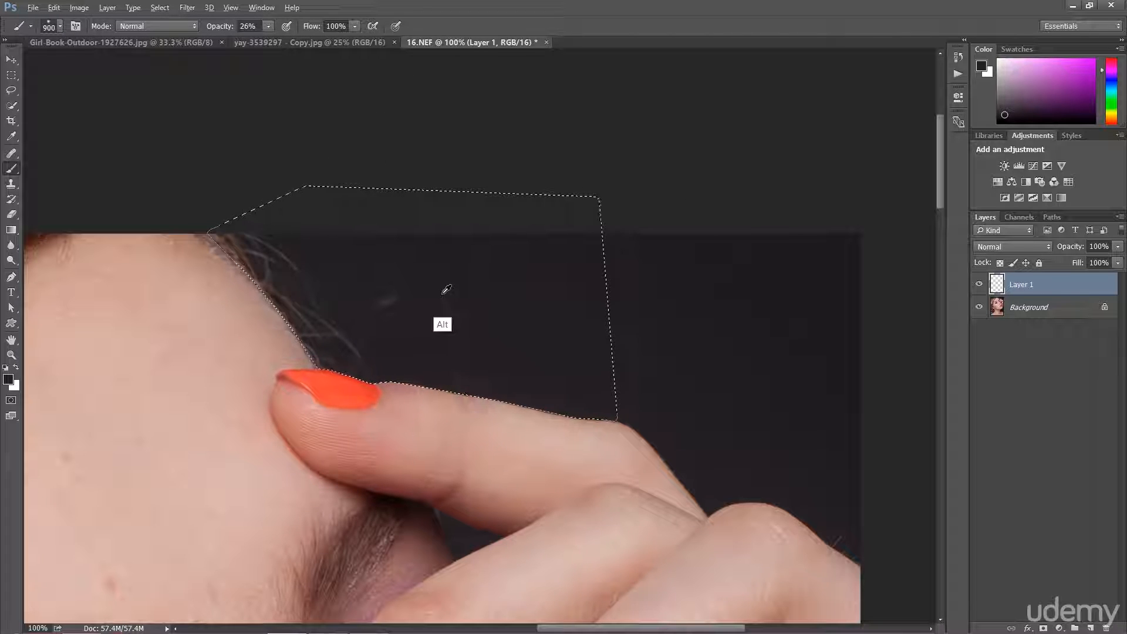
key("bracketleft")
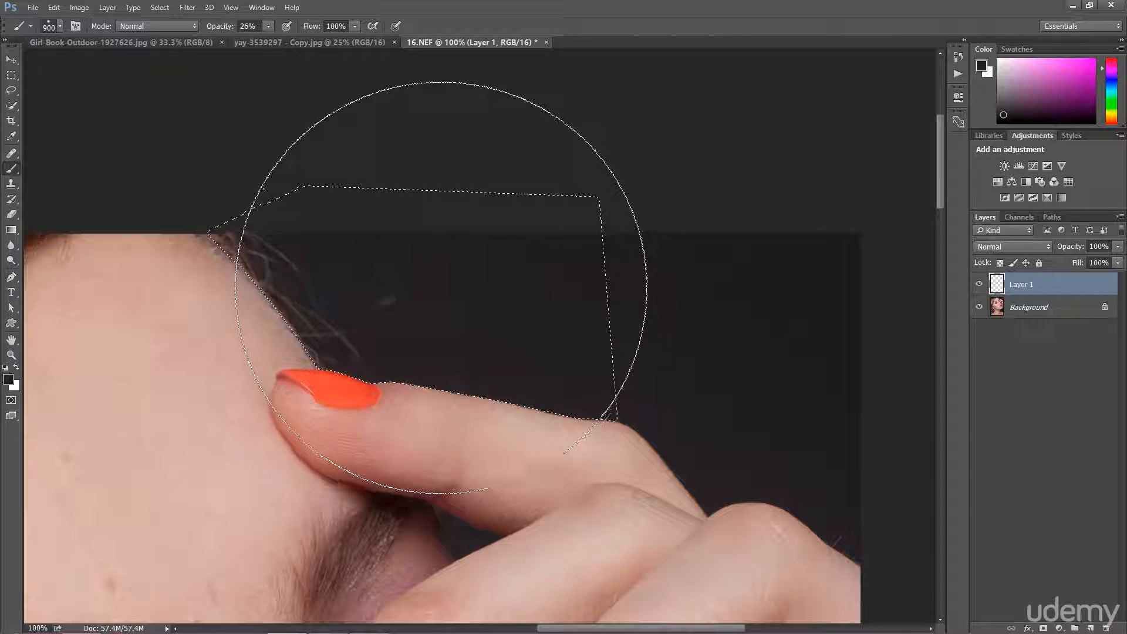
key("bracketleft")
key("bracketleft")
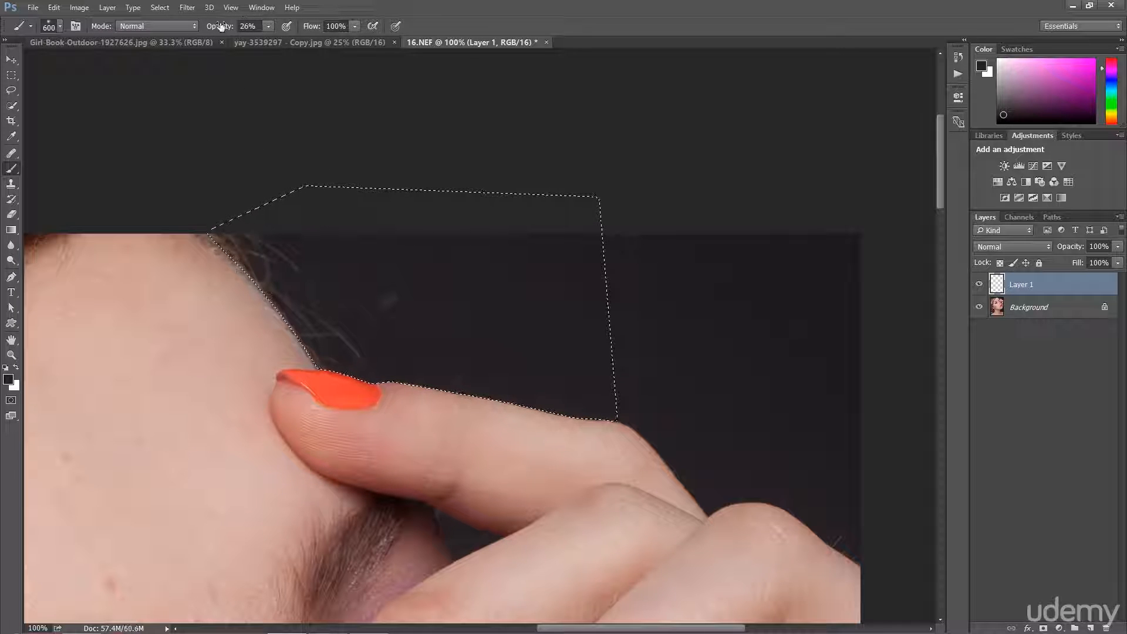
left_click_drag(221, 27, 305, 51)
mouse_move(283, 231)
left_mouse_down()
mouse_move(339, 281)
mouse_move(297, 231)
mouse_move(391, 321)
left_mouse_up()
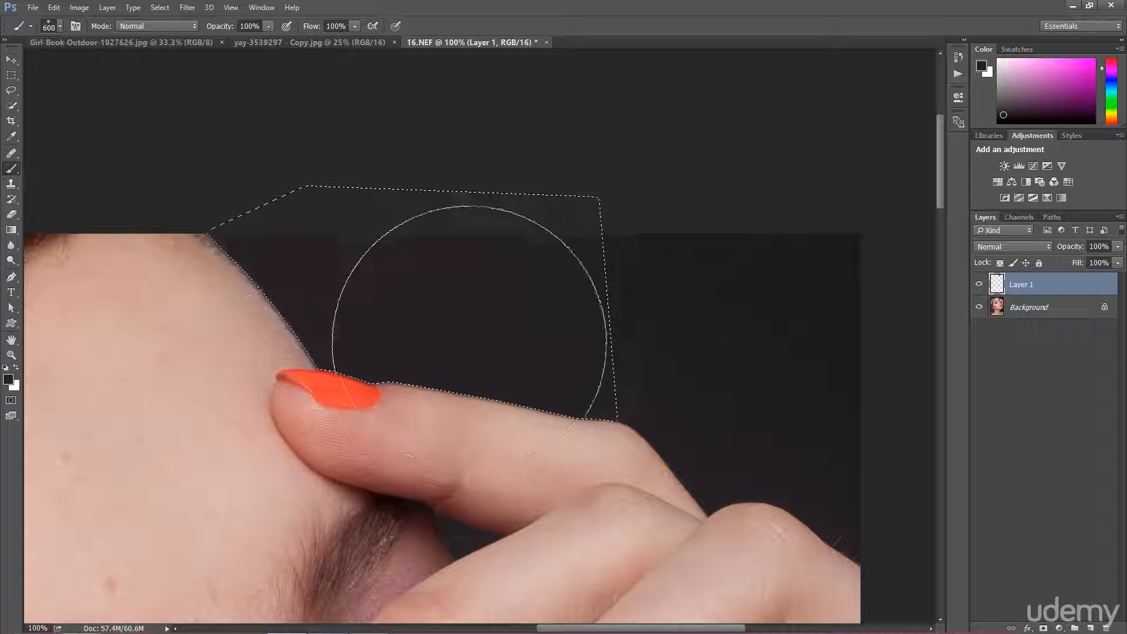
Deselect the painted background area and review the retouched forehead edge in the whole portrait
left_click(10, 75)
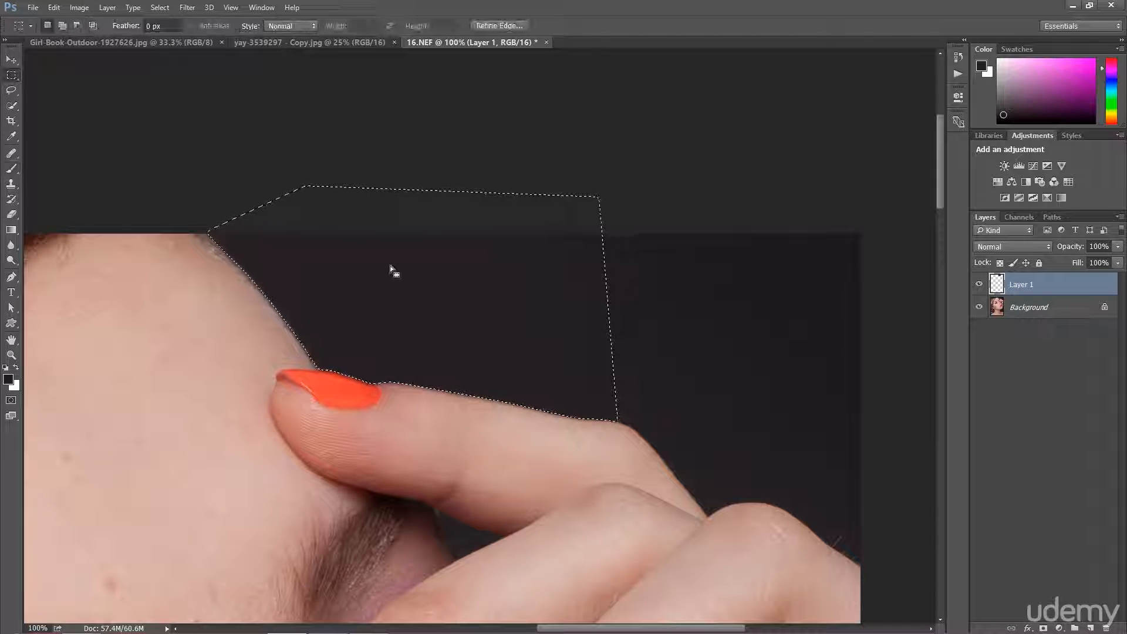
left_click(655, 329)
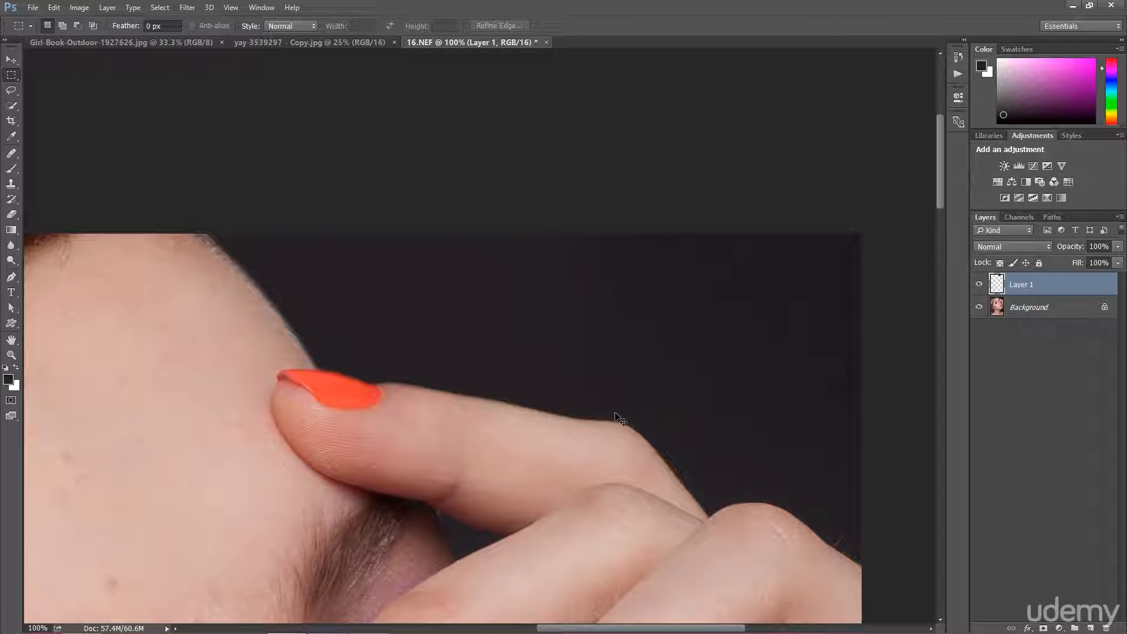
scroll(615, 413, "down", 3)
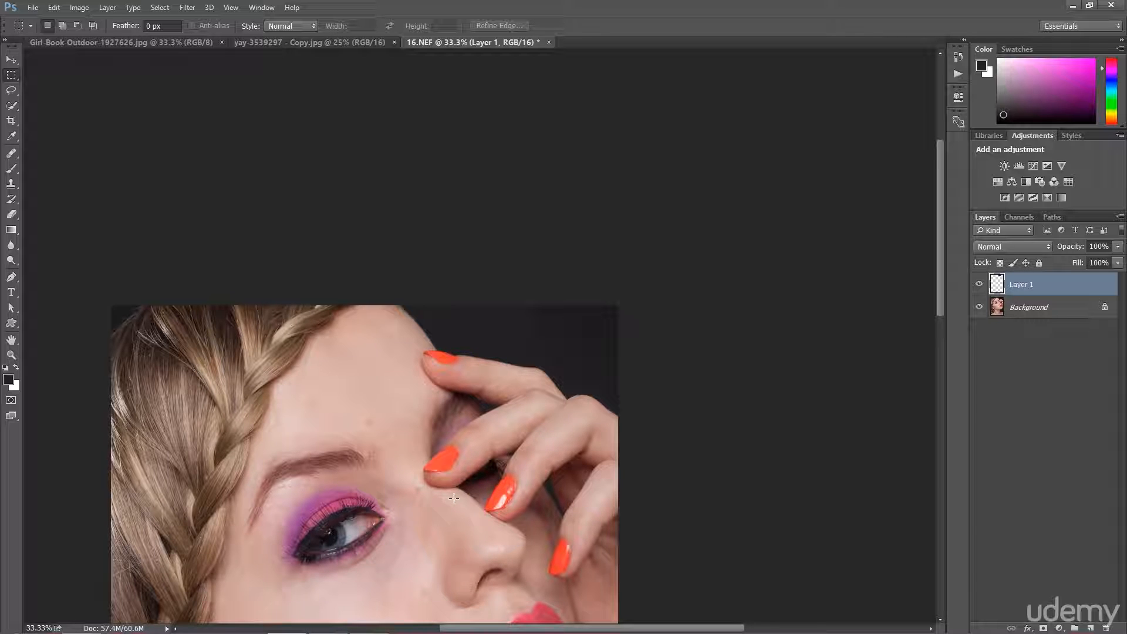
Switch to the yay-3539297 - Copy.jpg document and start a Pen path with an anchor on the hood's front edge above the far headlight
left_click(291, 43)
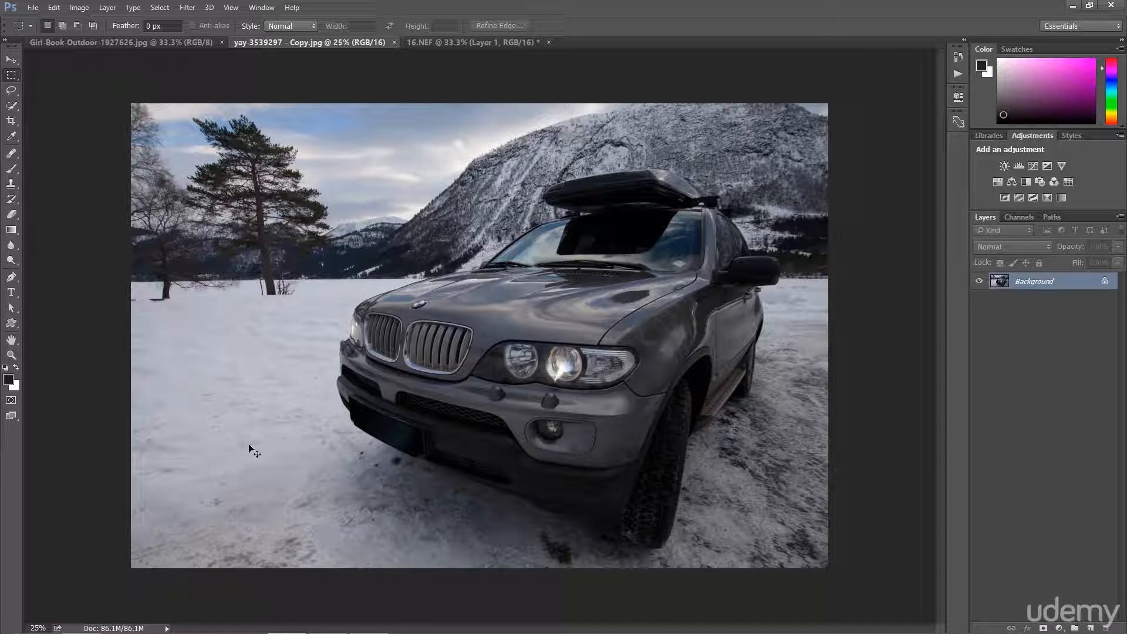
key("ctrl+plus")
key("ctrl+plus")
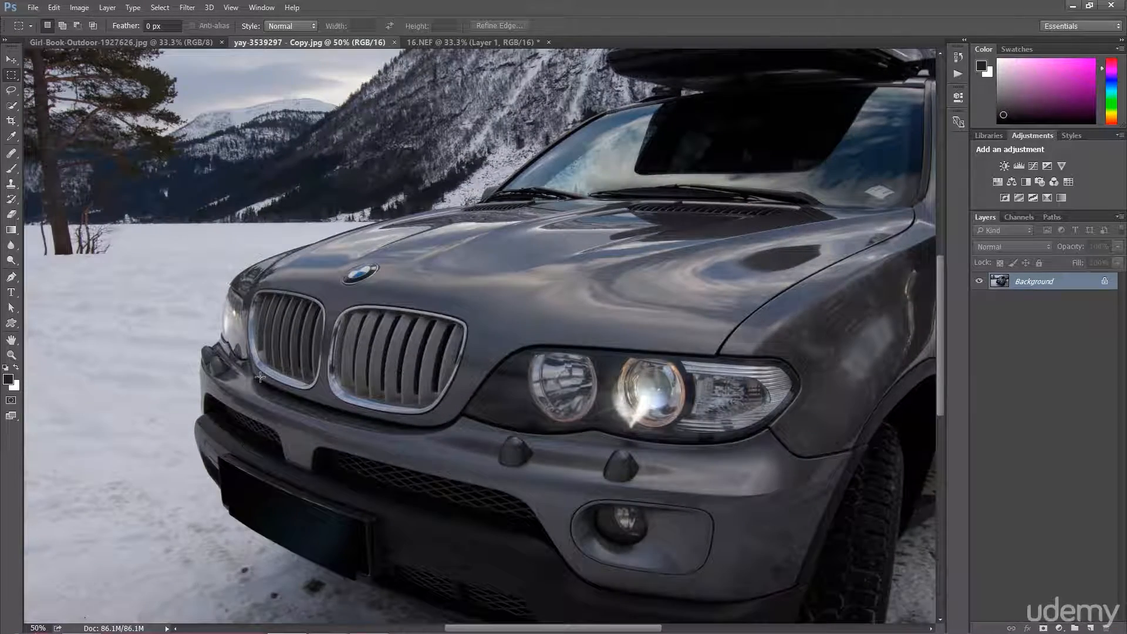
left_click_drag(292, 414, 417, 337)
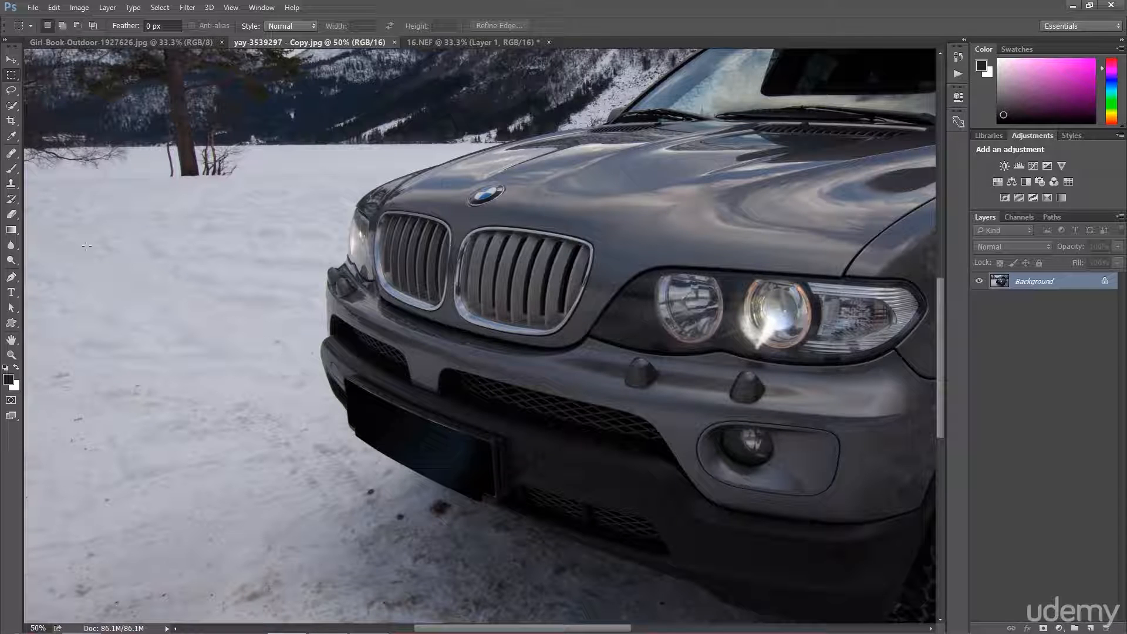
left_click(11, 276)
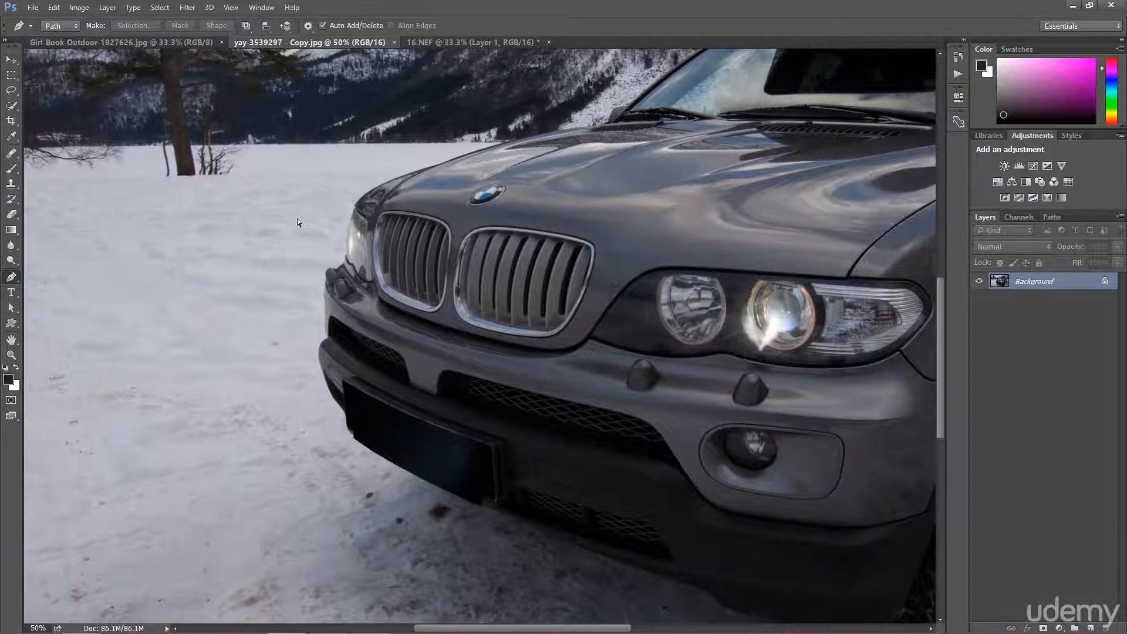
key("ctrl+1")
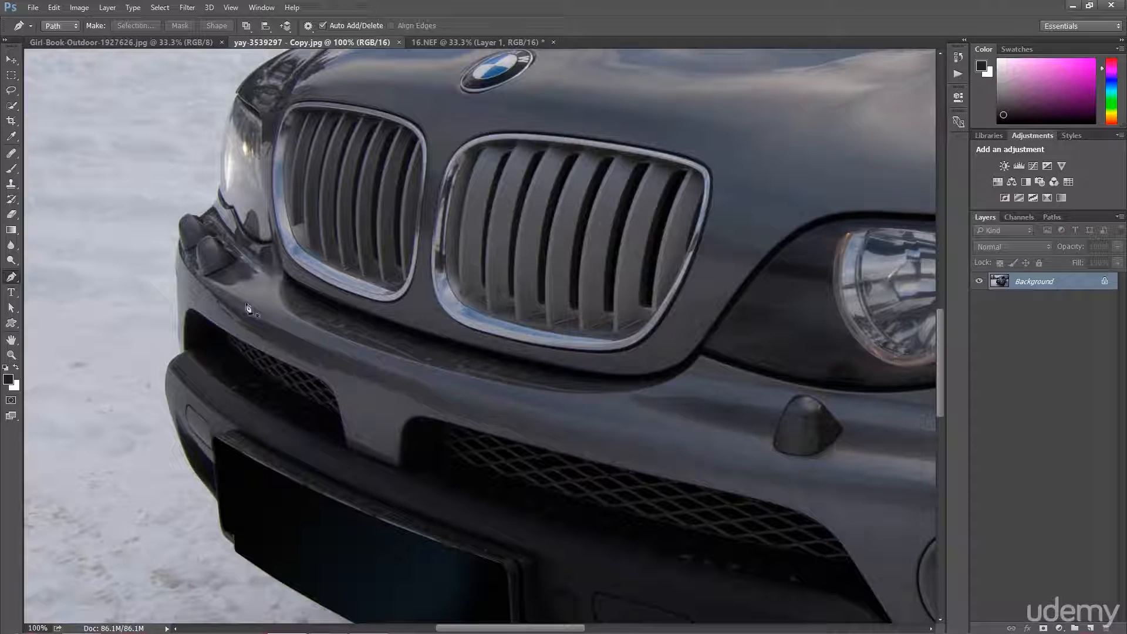
left_click_drag(270, 245, 359, 350)
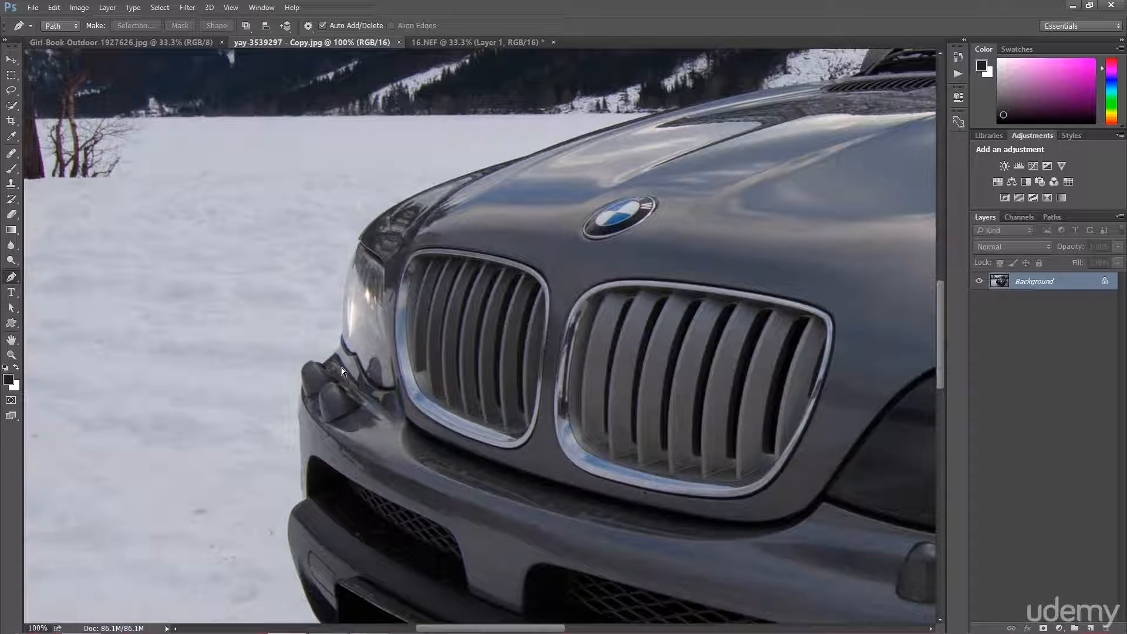
key("ctrl+plus")
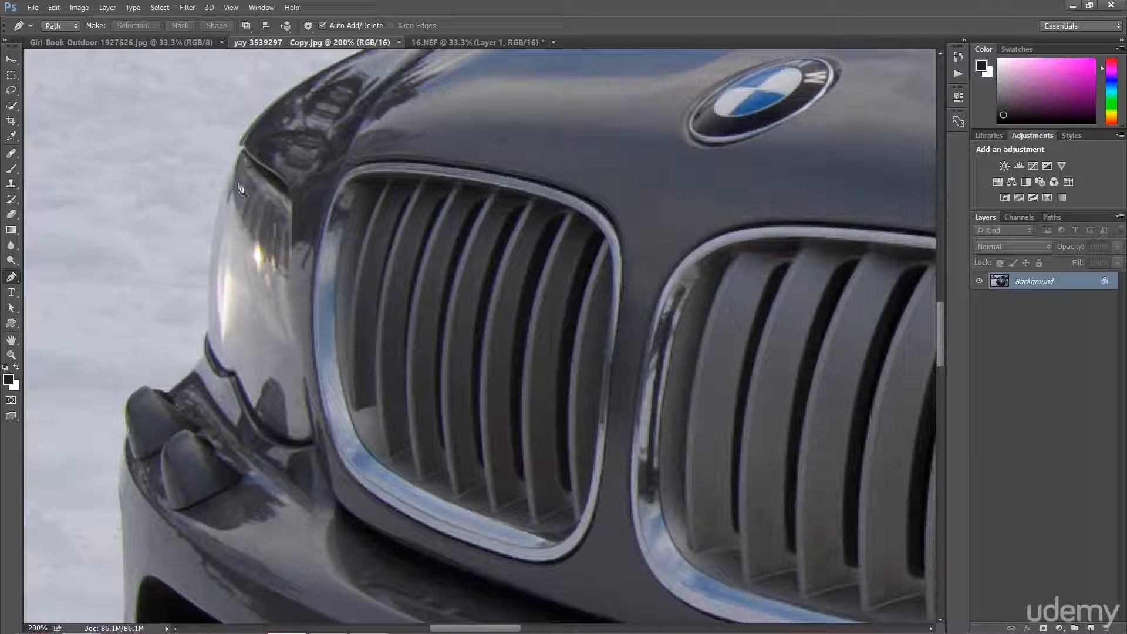
left_click_drag(255, 215, 289, 286)
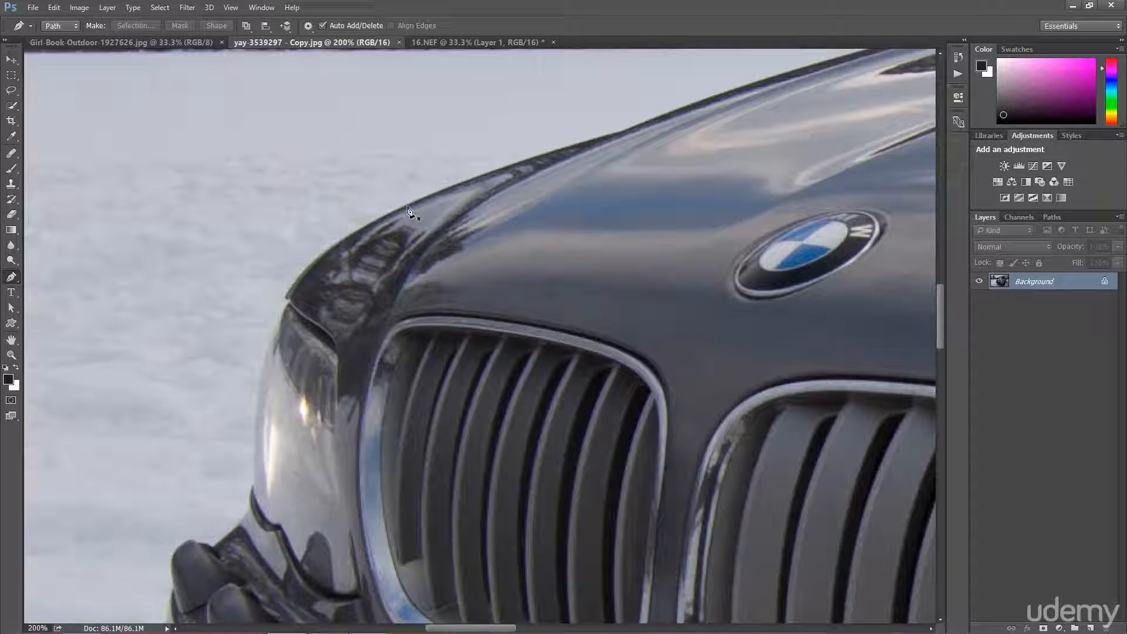
left_click(409, 206)
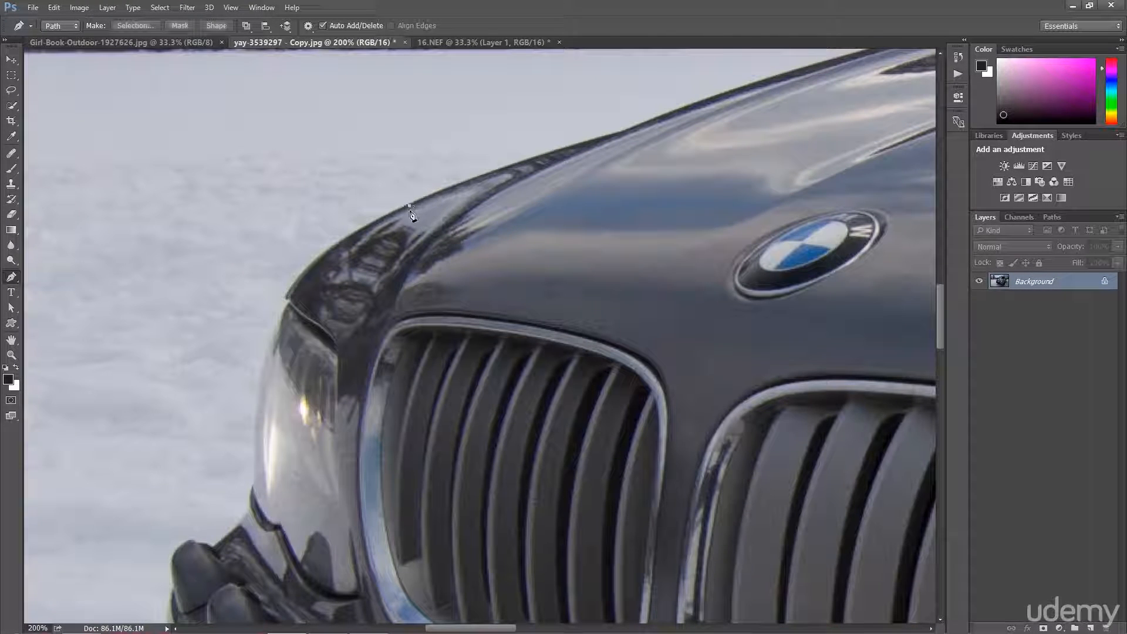
Try to trace from the hood edge down past the far headlight with one long curved segment, and undo those points
left_click(257, 378)
key("ctrl+z")
left_click_drag(265, 392, 246, 522)
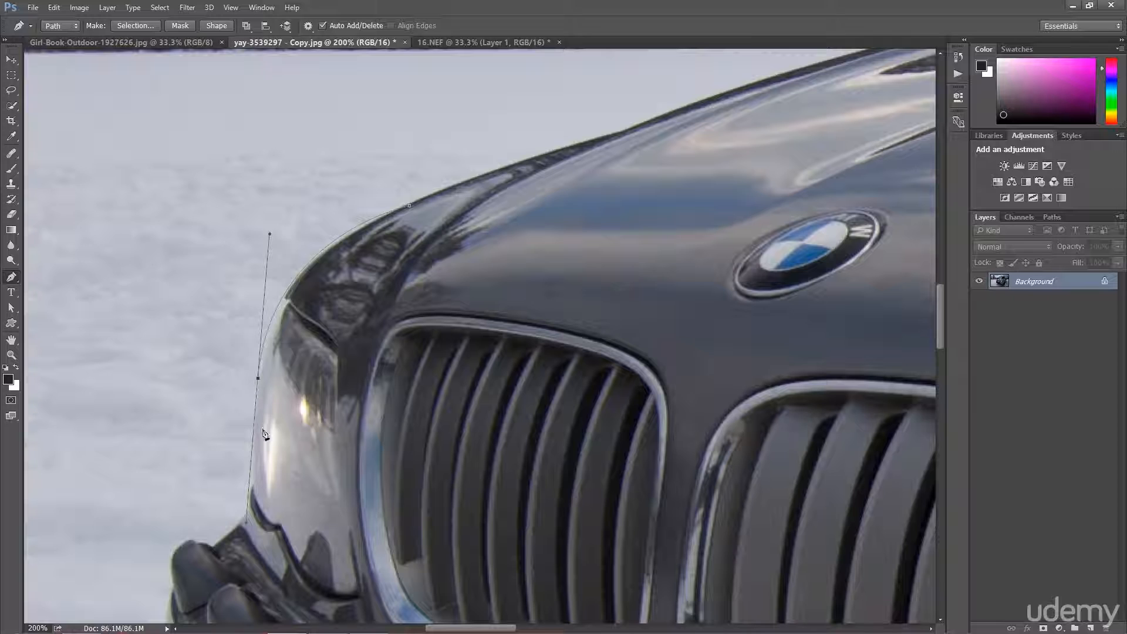
left_click(253, 461)
left_click(257, 460)
key("alt")
left_click(252, 478, "alt")
key("ctrl+alt+z")
key("ctrl+alt+z")
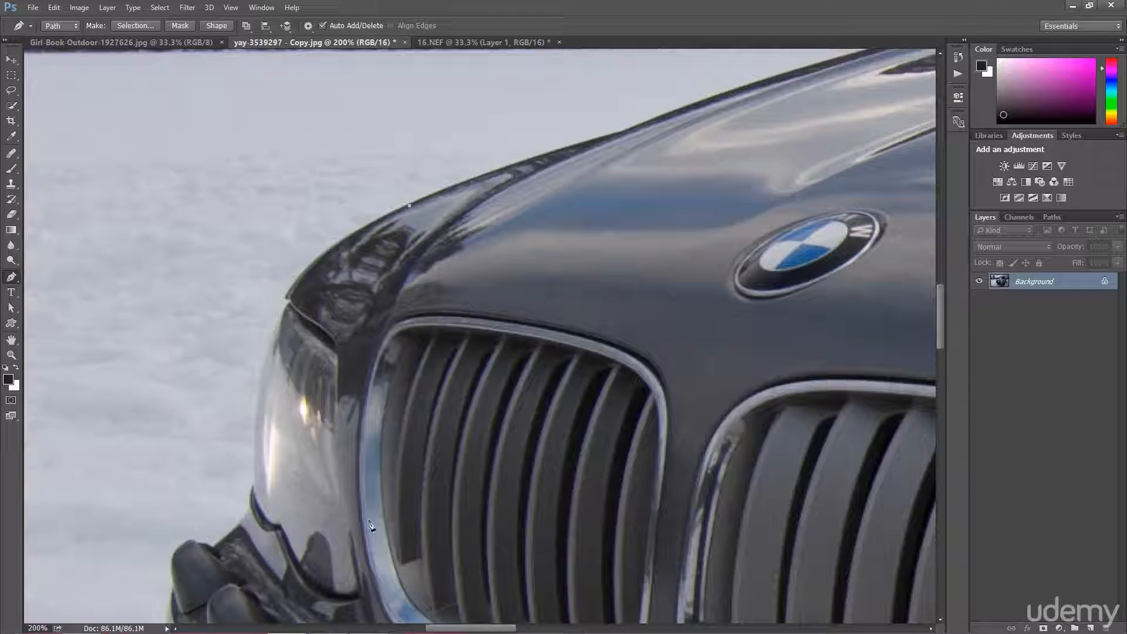
key("ctrl+minus")
key("ctrl+minus")
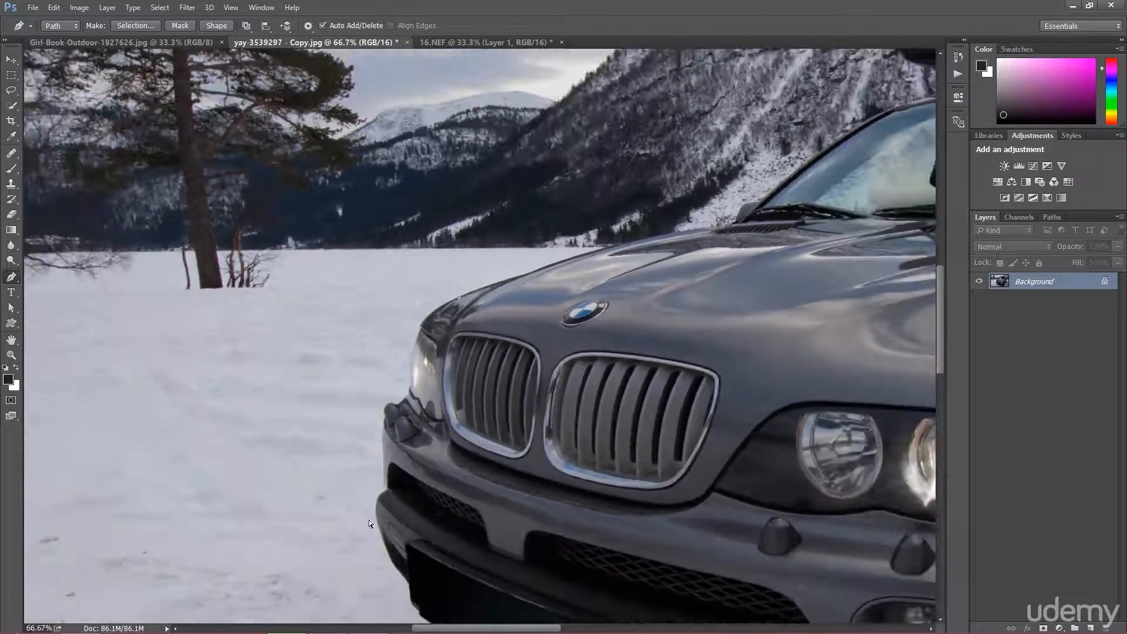
key("ctrl+minus")
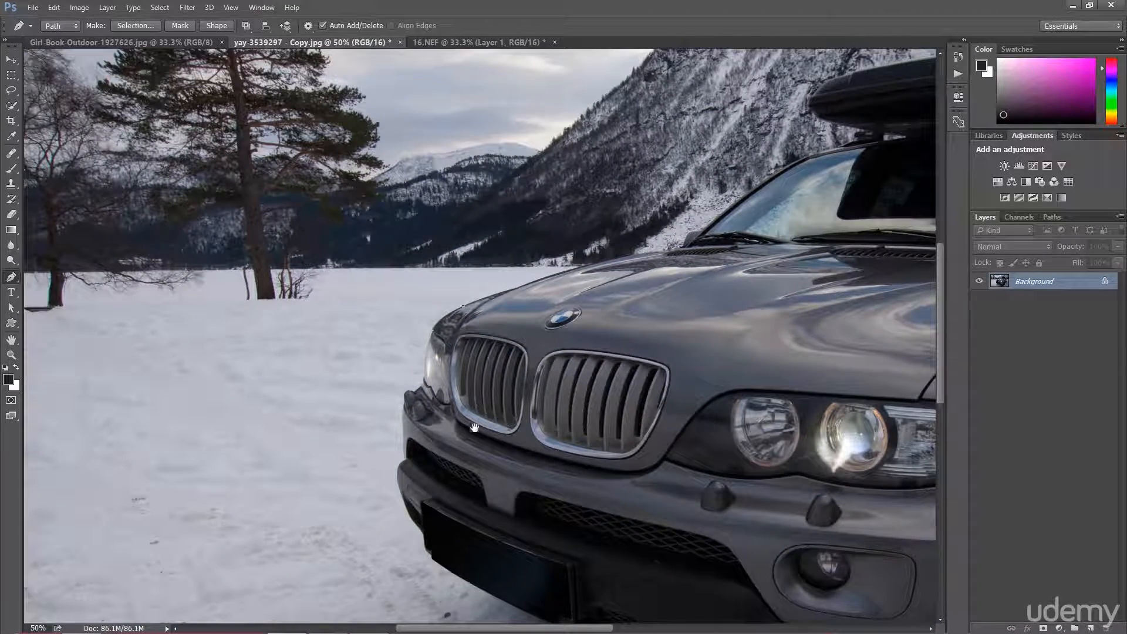
left_click_drag(474, 427, 366, 339)
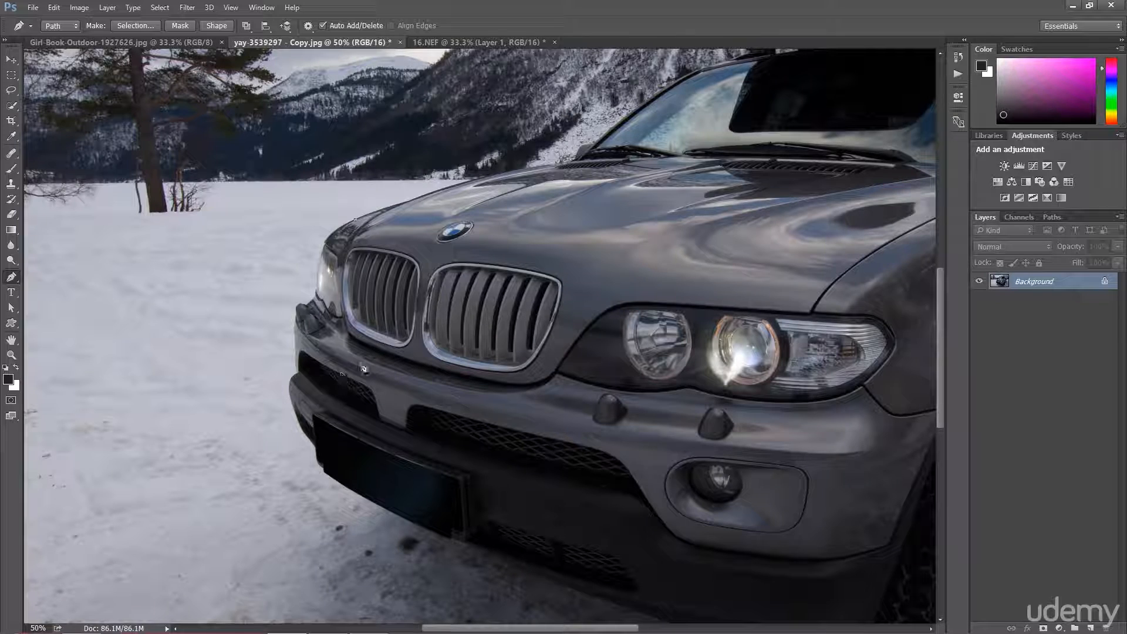
scroll(313, 345, "up", 3)
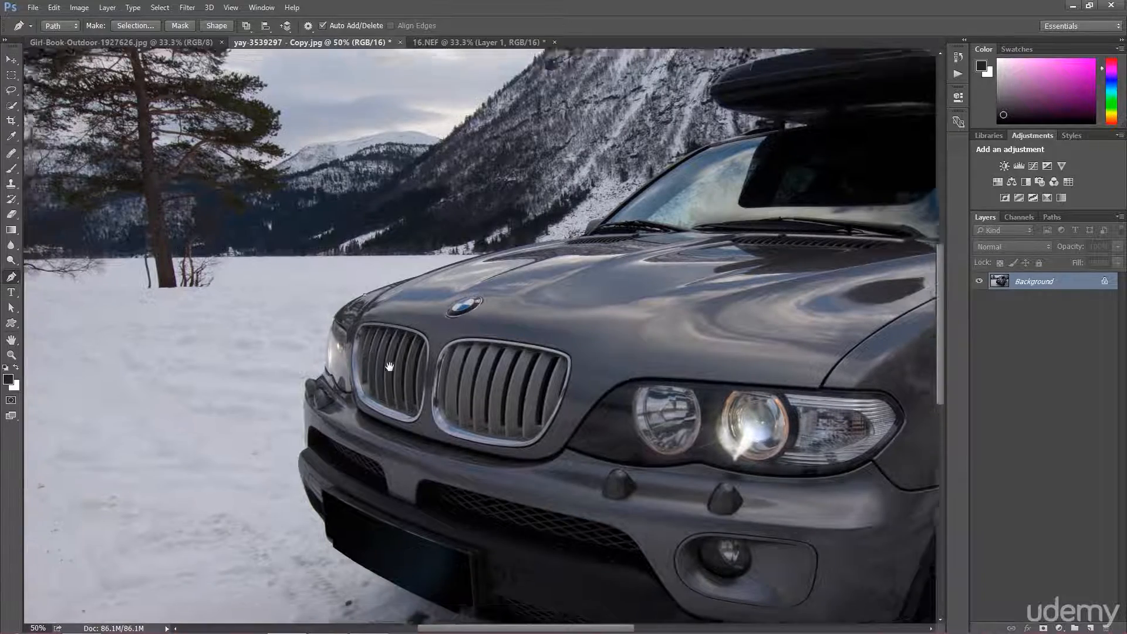
left_click_drag(322, 350, 370, 371)
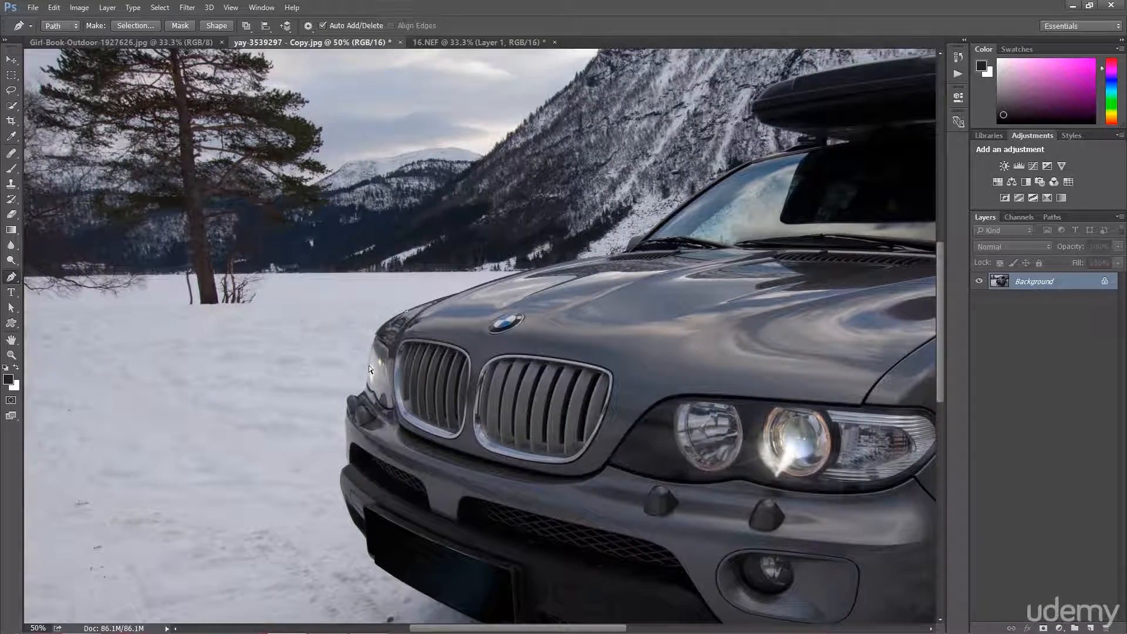
Extend the path with closely spaced anchors along the hood's front edge and a curved point on the far headlight's outer edge
key("ctrl+plus")
key("ctrl+plus")
key("ctrl+plus")
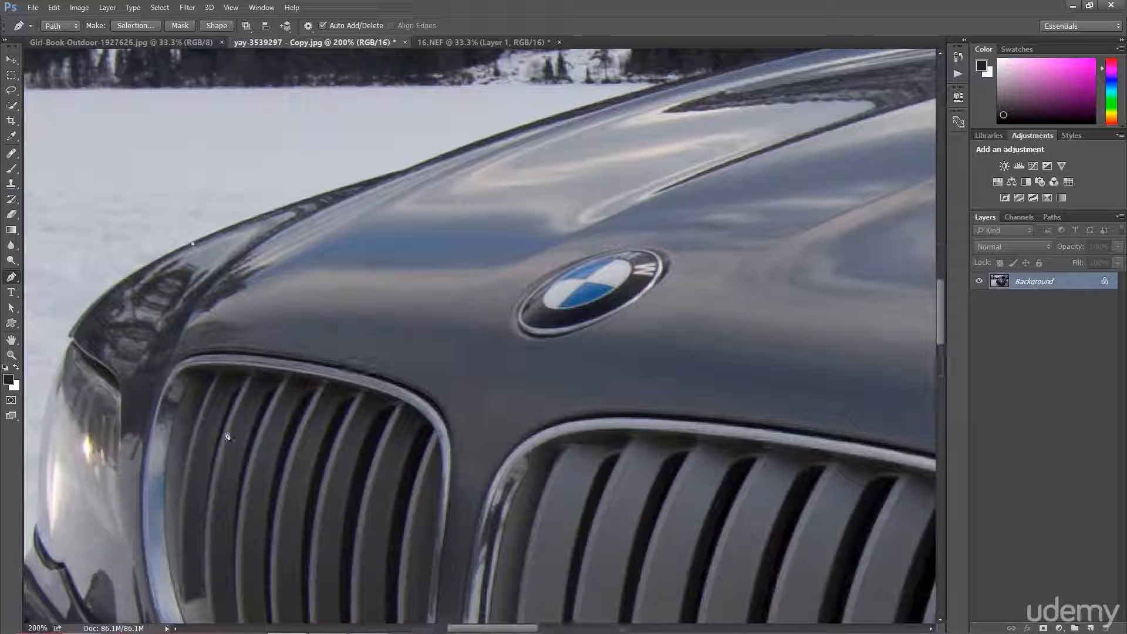
left_click_drag(211, 414, 487, 401)
key("ctrl+plus")
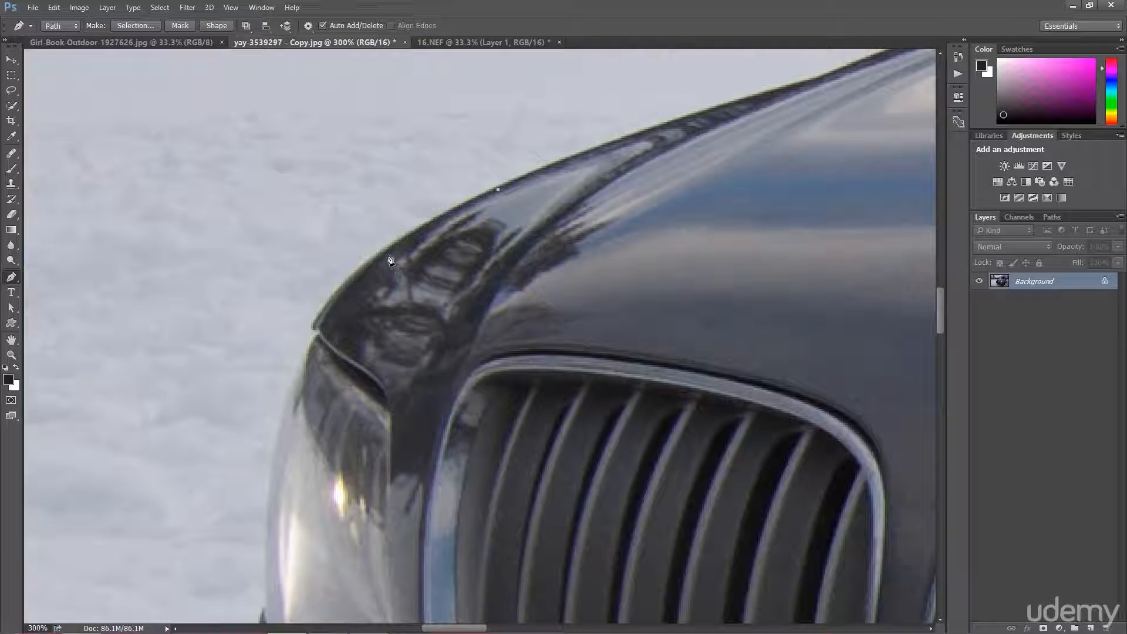
left_click(443, 215)
left_click(382, 261)
left_click_drag(272, 463, 262, 622)
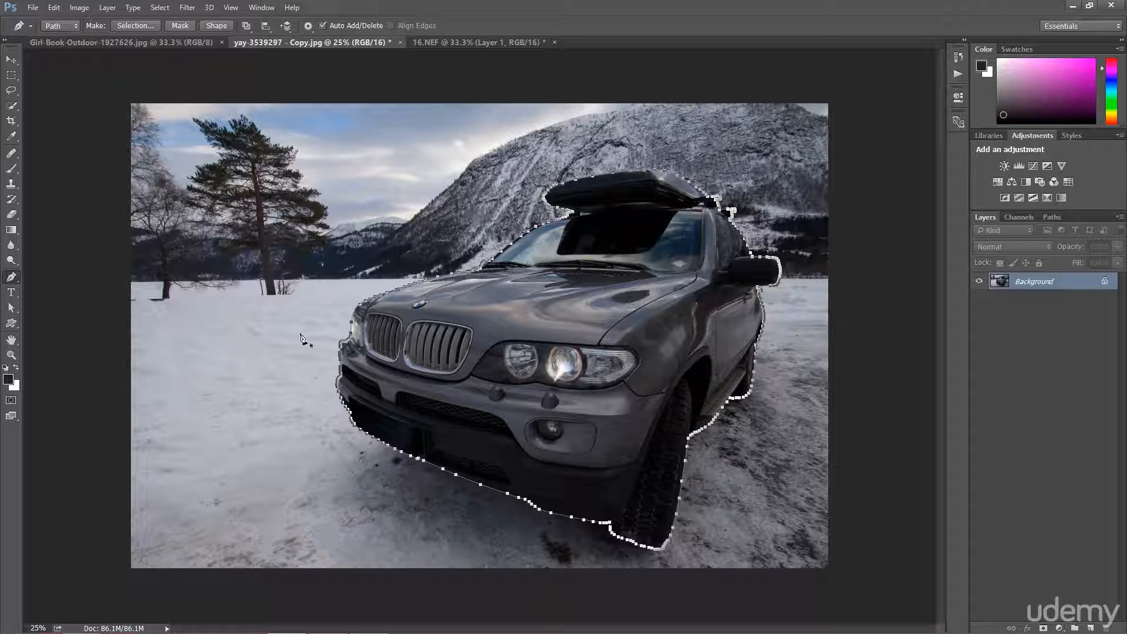
Convert the closed path around the car into a new anti-aliased selection
right_click(389, 226)
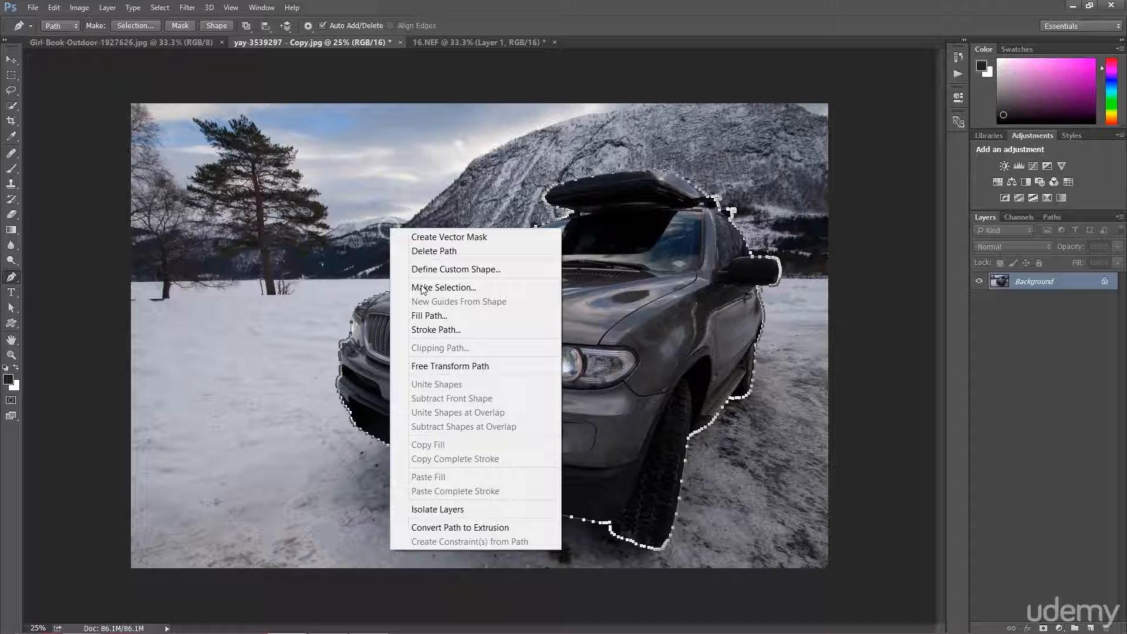
left_click(447, 288)
left_click_drag(538, 160, 301, 122)
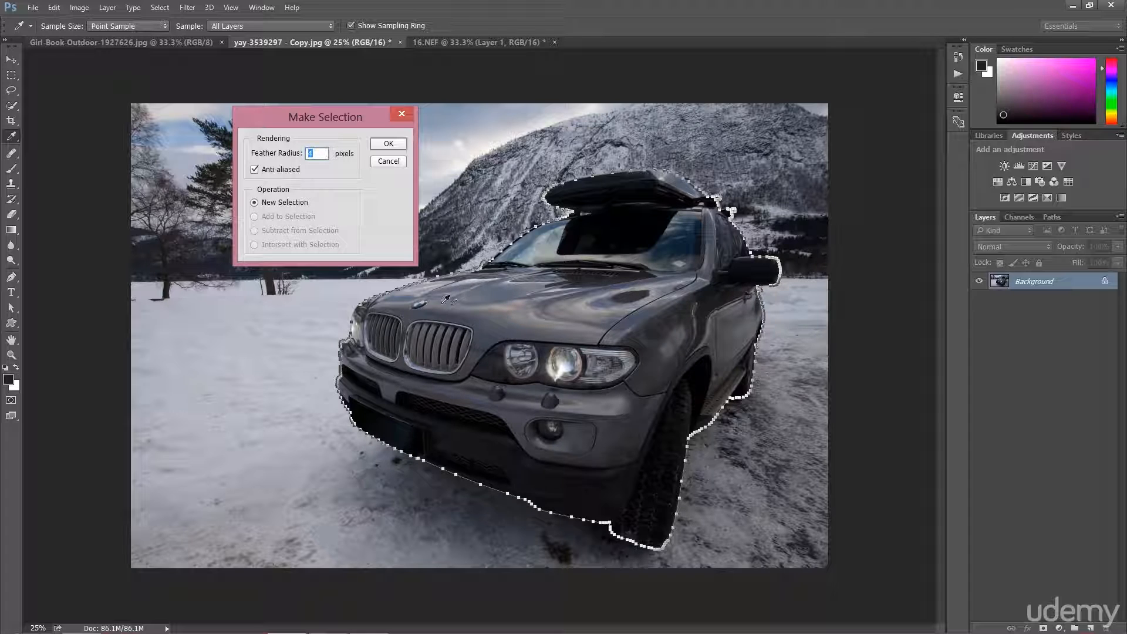
left_click(392, 144)
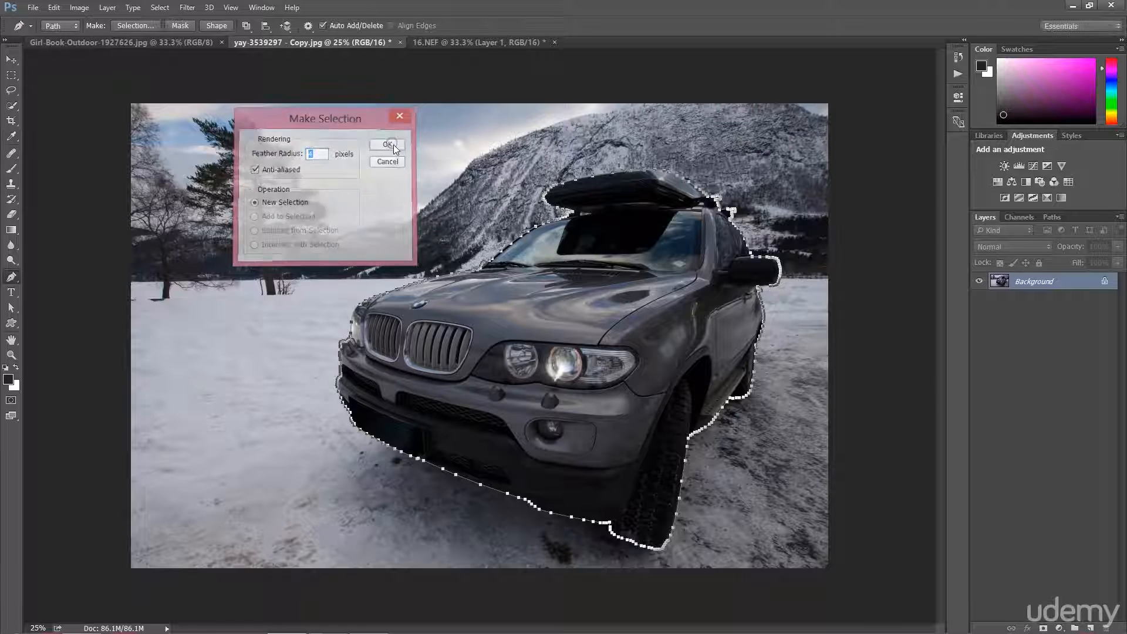
Try copying the selected car onto its own layer with the Background layer hidden, and undo the result
left_click(11, 60)
left_click(11, 75)
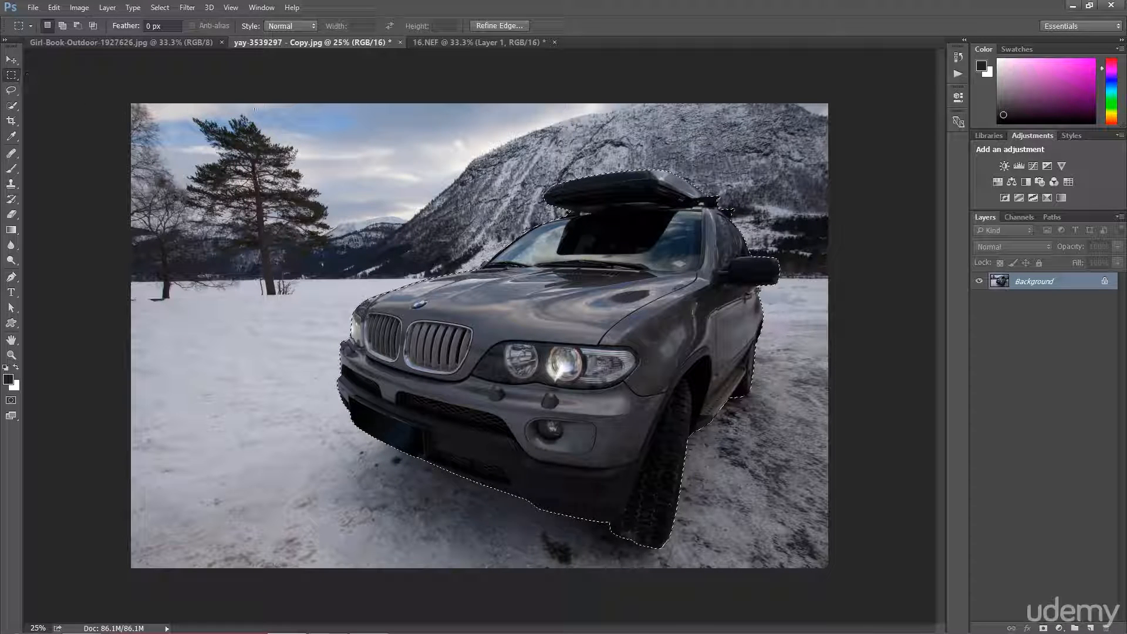
right_click(466, 211)
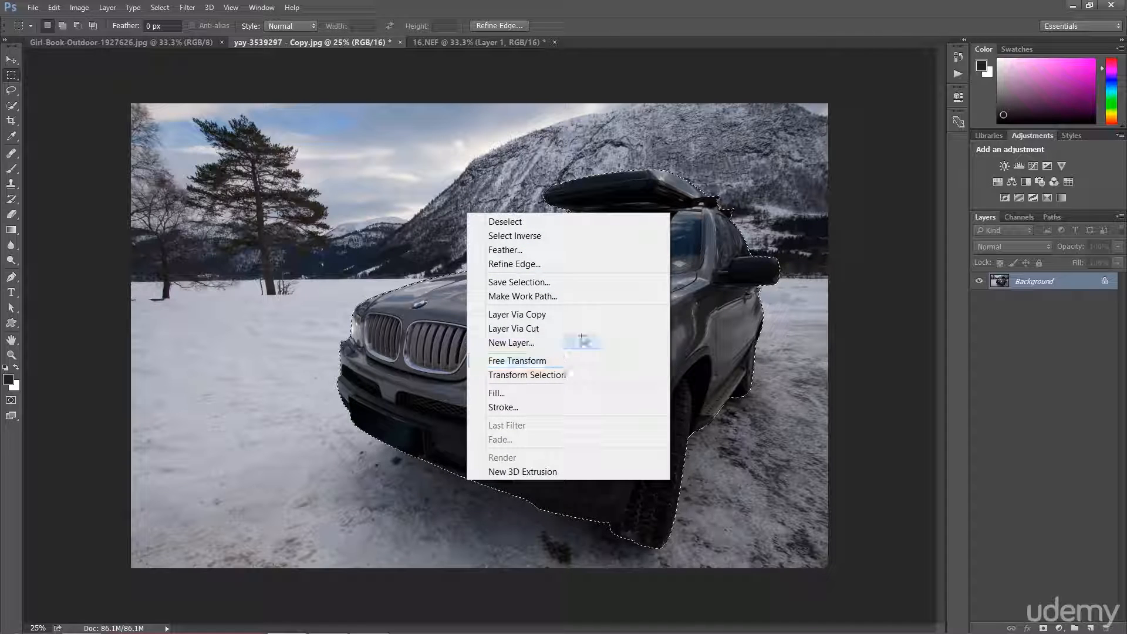
left_click(563, 316)
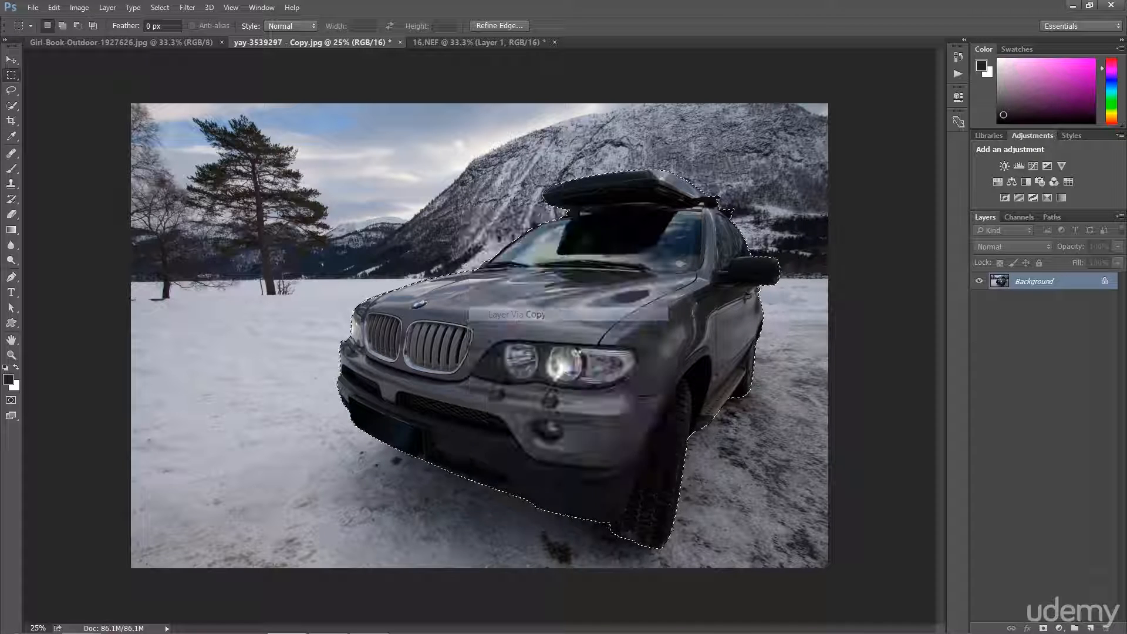
left_click(979, 298)
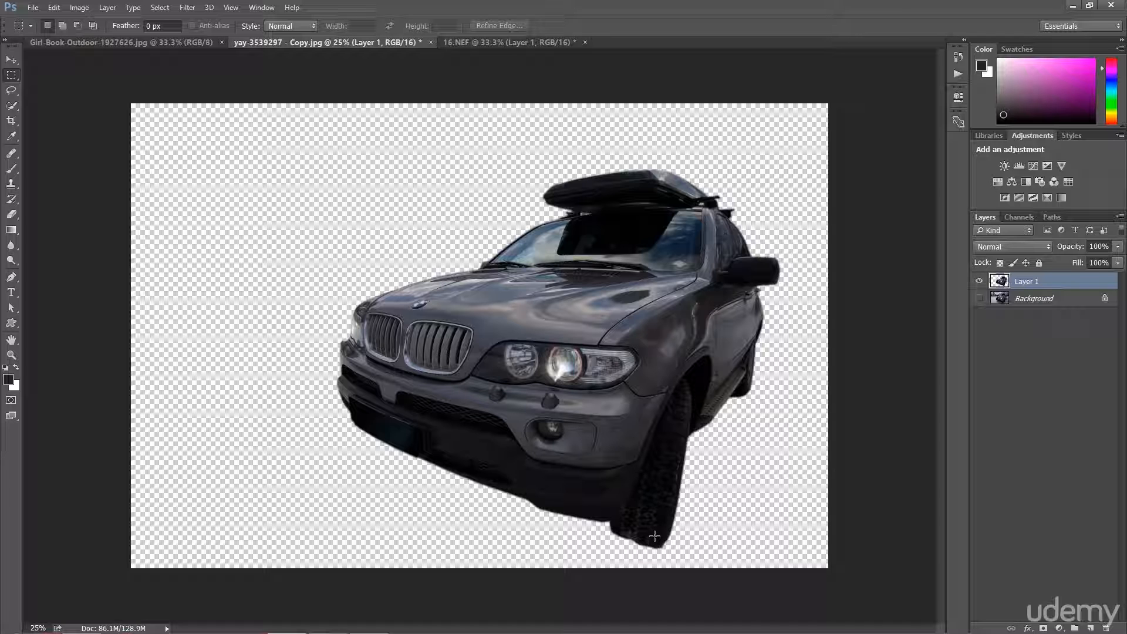
key("ctrl+z")
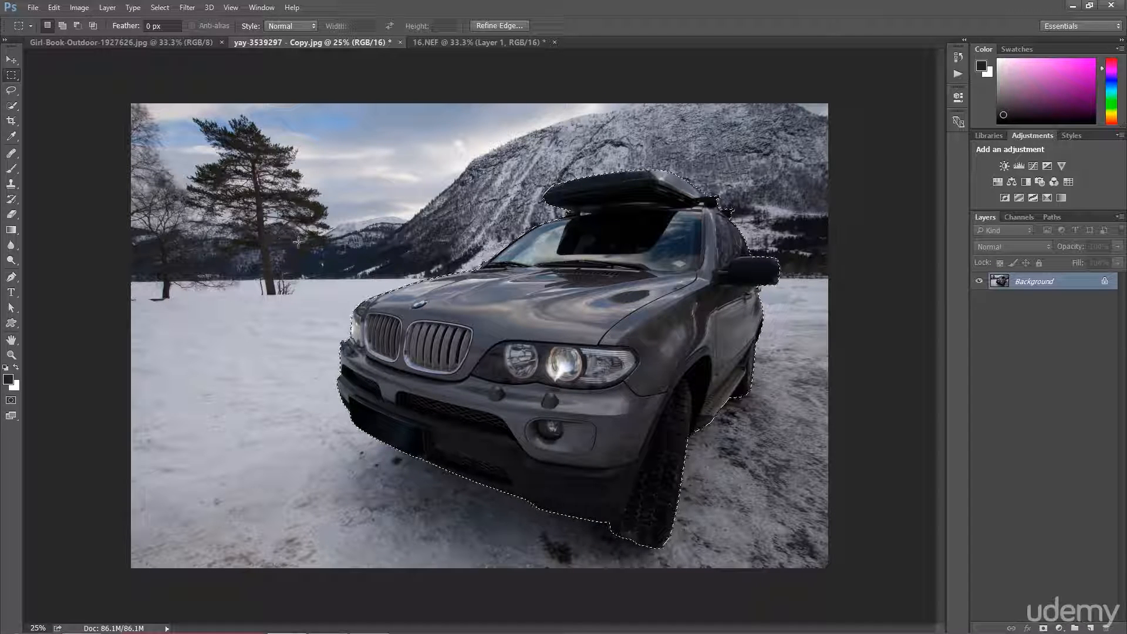
Step back to the closed path around the car and convert it into a new anti-aliased selection with the Pen tool
key("ctrl+alt+z")
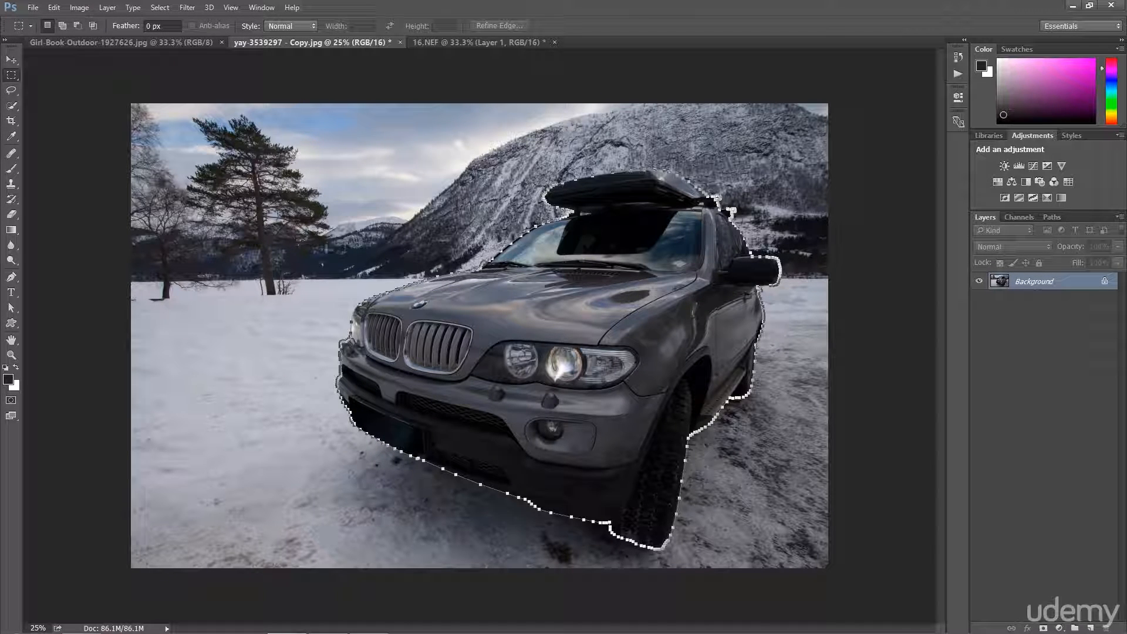
left_click(11, 276)
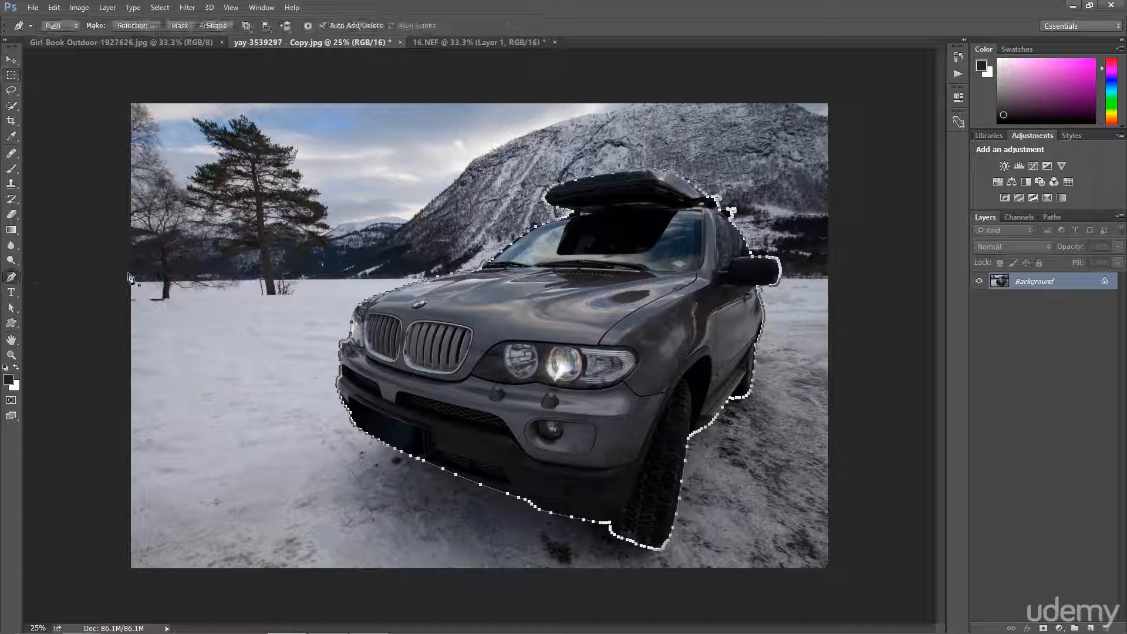
right_click(365, 225)
left_click(408, 290)
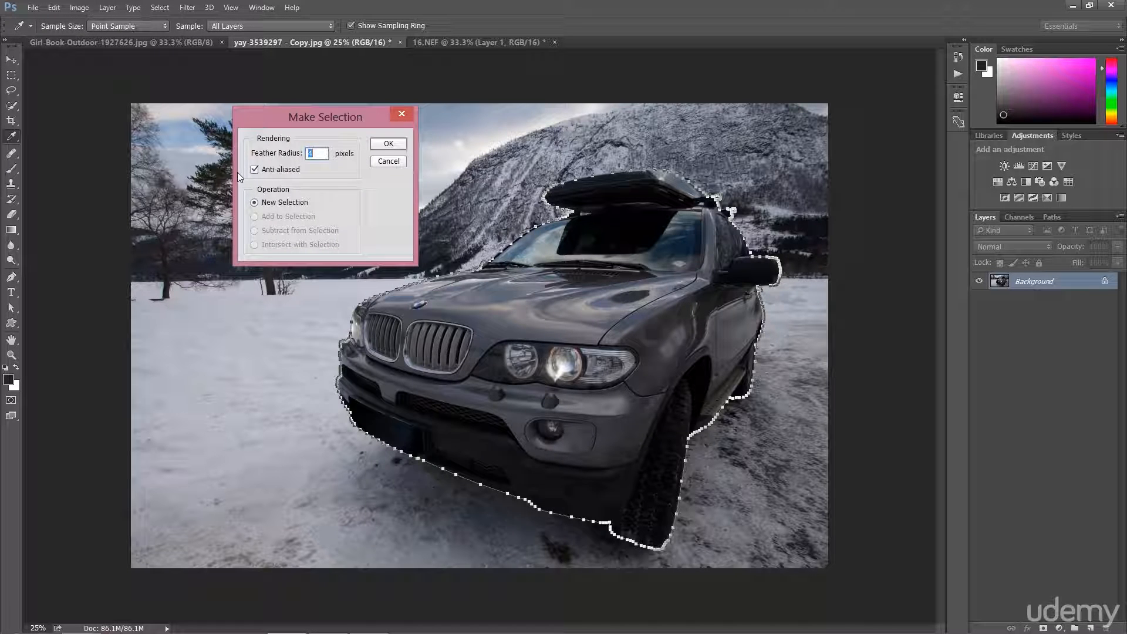
key("Return")
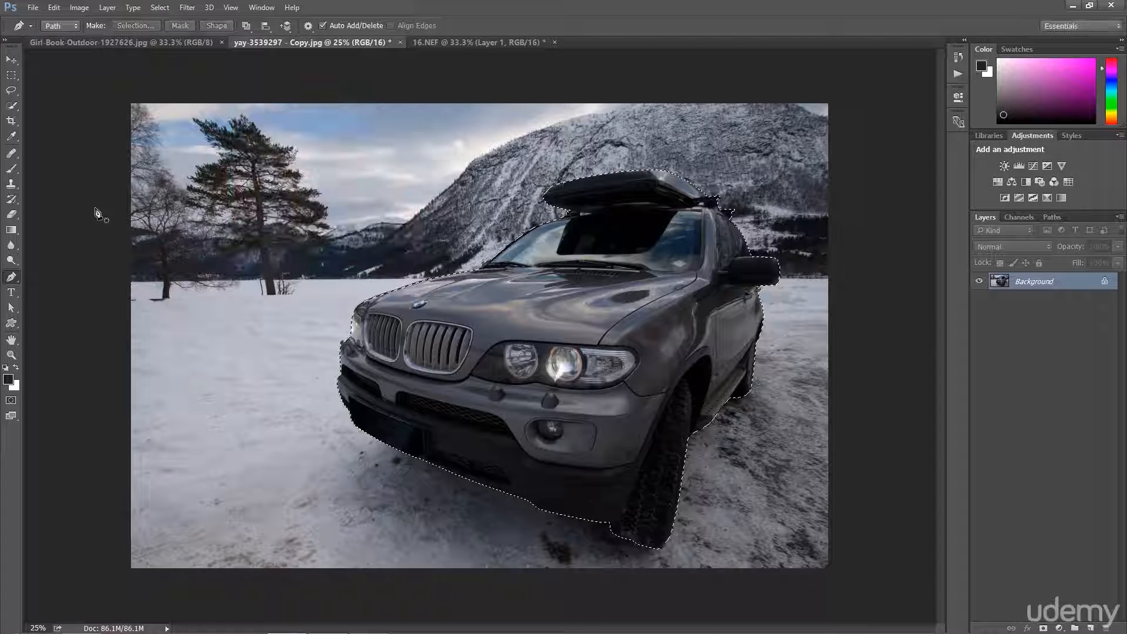
Copy the selected car onto its own layer with Layer Via Copy and hide the Background layer
left_click(11, 76)
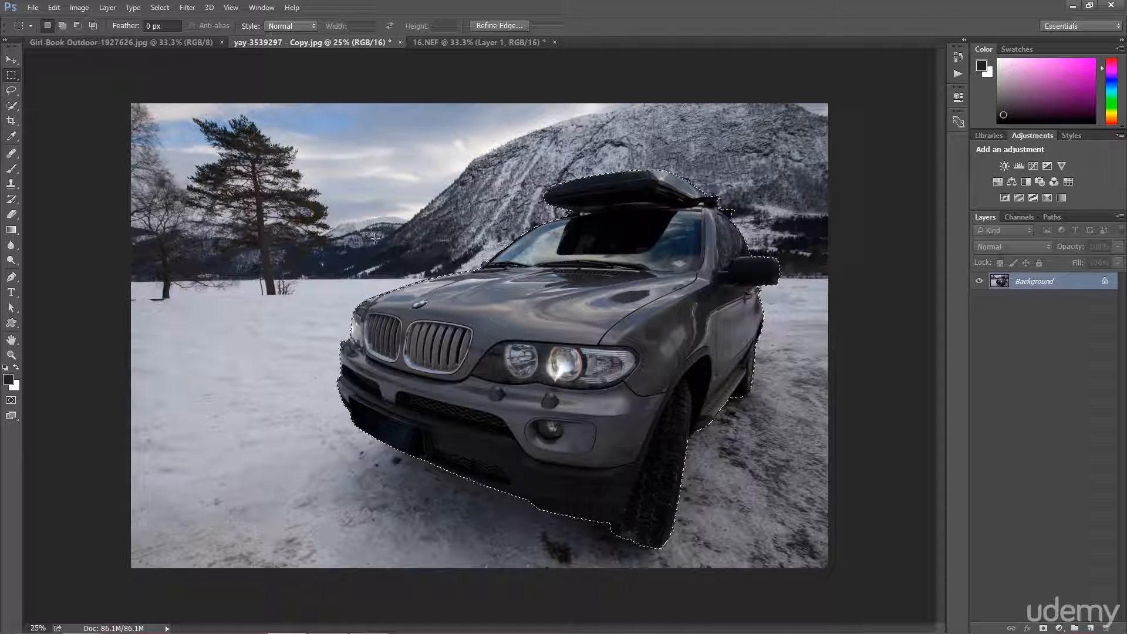
right_click(374, 239)
left_click(424, 341)
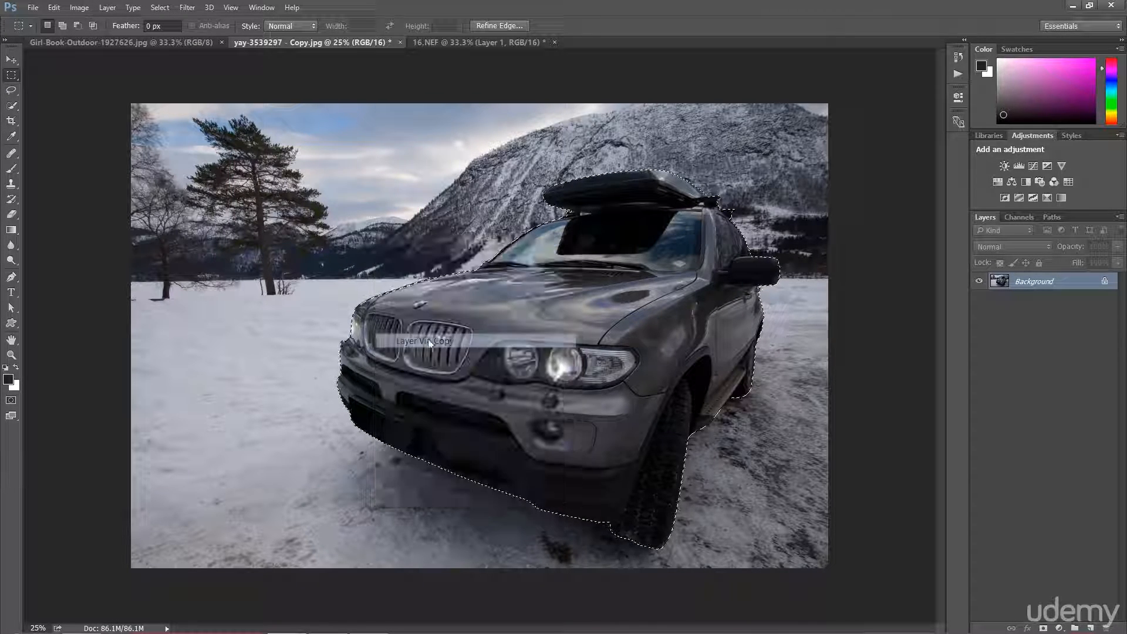
left_click(979, 299)
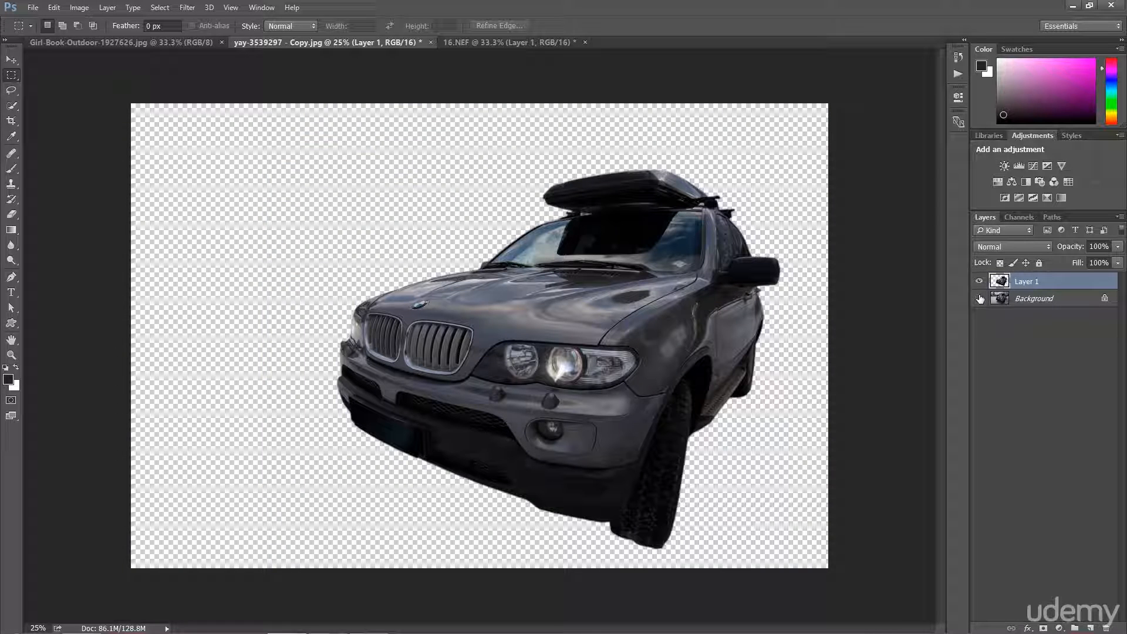
Add a Solid Color fill layer directly above the Background layer, beneath the car cutout
left_click(1022, 317)
left_click(1022, 304)
left_click(1055, 625)
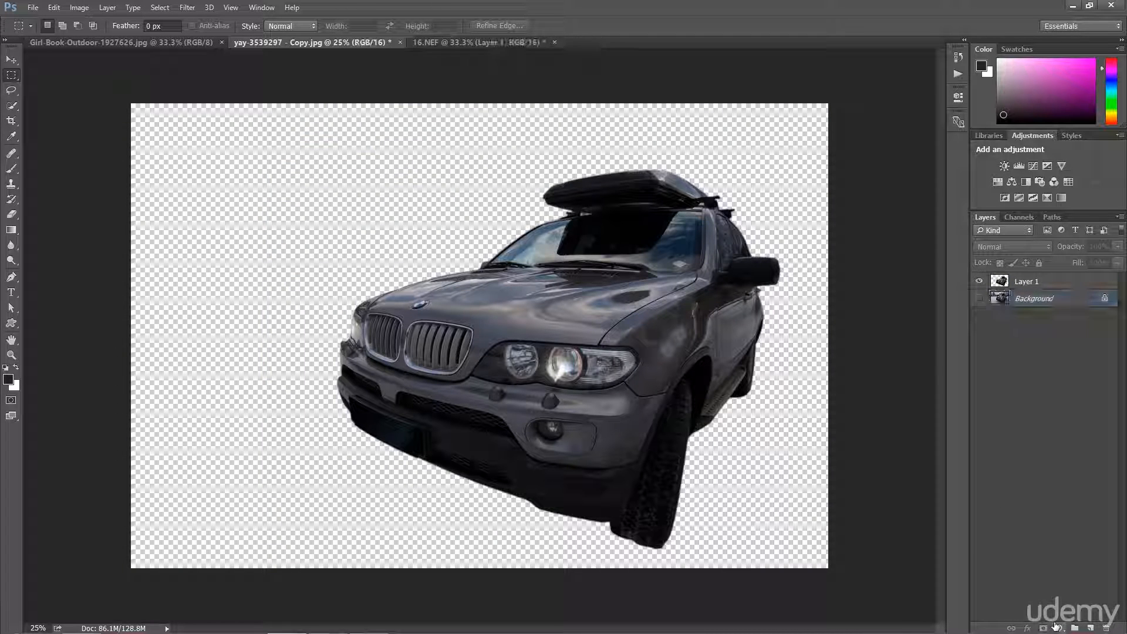
left_click(1047, 304)
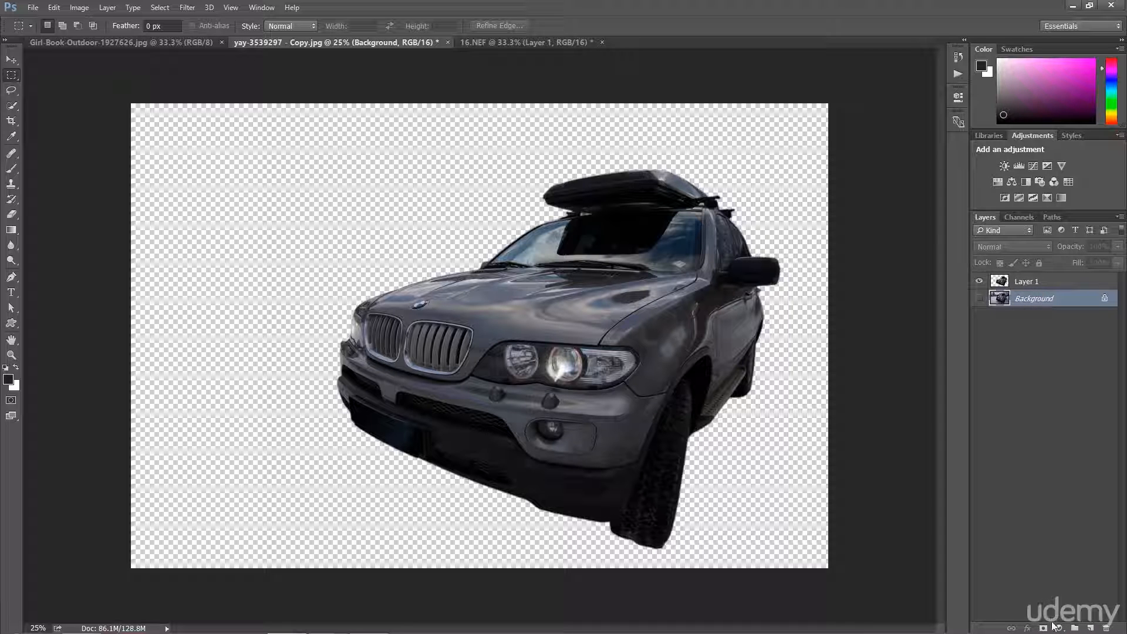
left_click(1058, 627)
left_click(1033, 351)
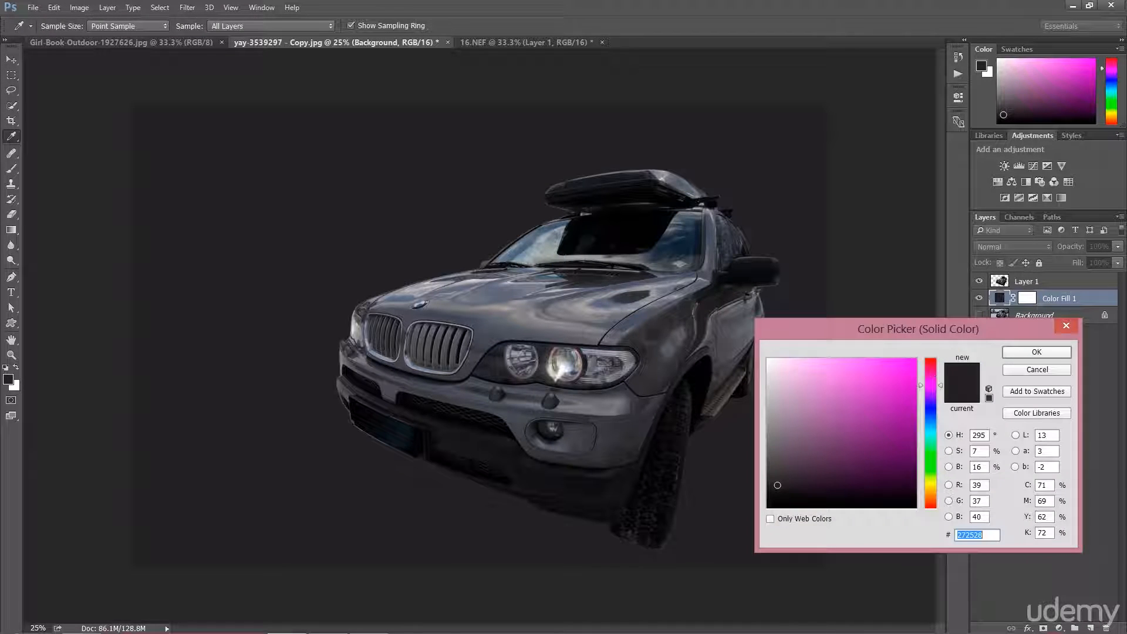
Set the fill layer's color to muted teal 79b7af, then check the cutout by toggling the Background layer's visibility
type("fac3ff")
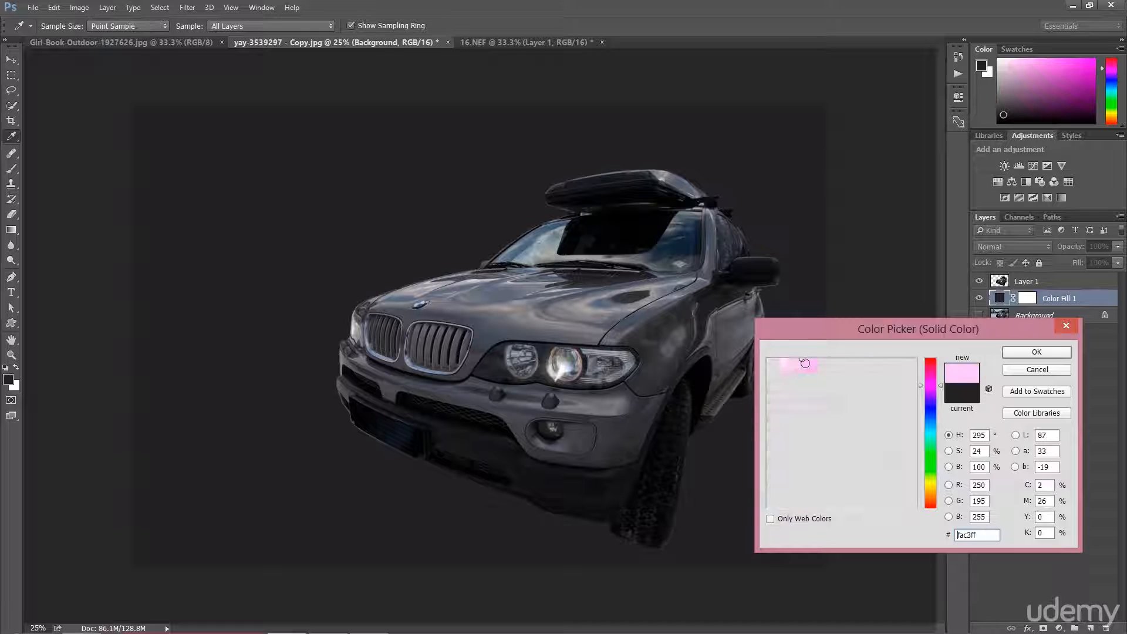
left_click(931, 436)
left_click(844, 359)
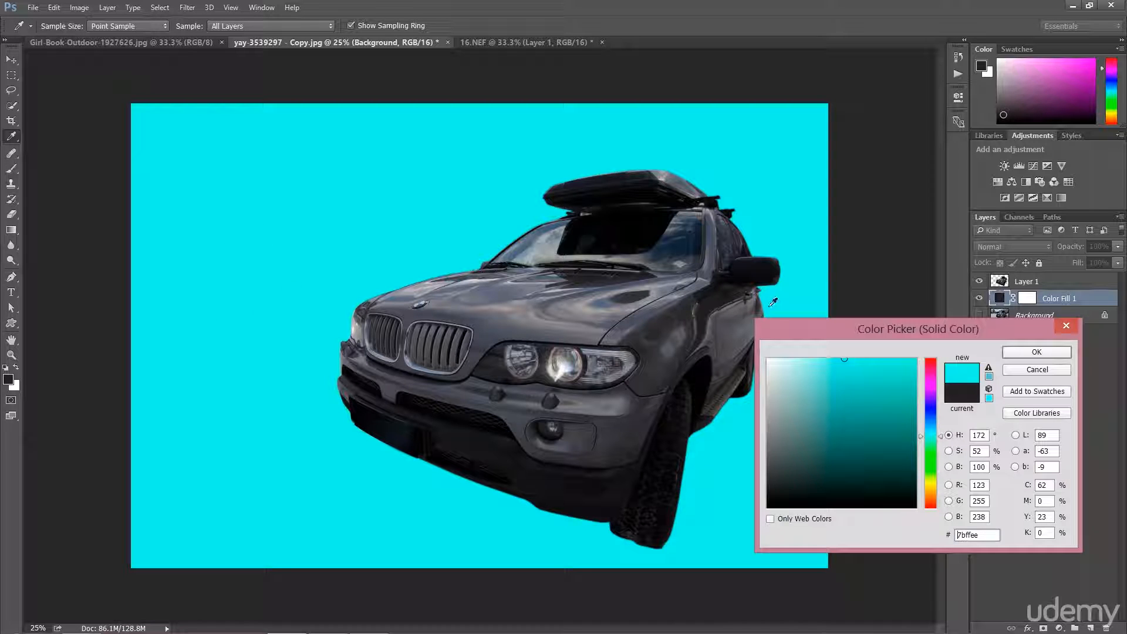
left_click(818, 401)
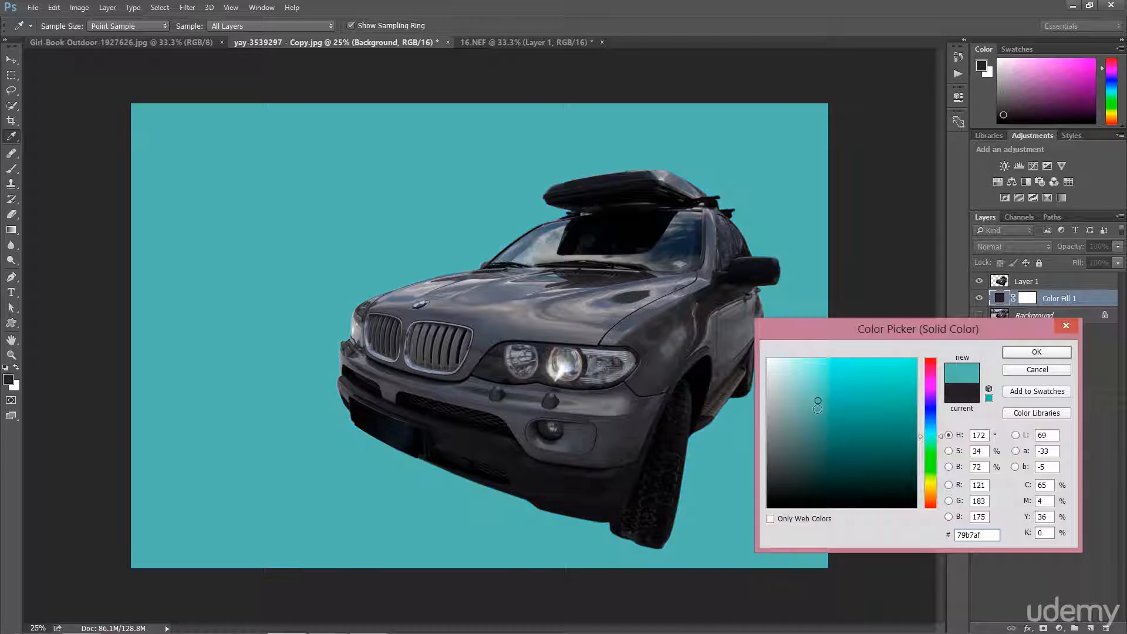
left_click(1009, 352)
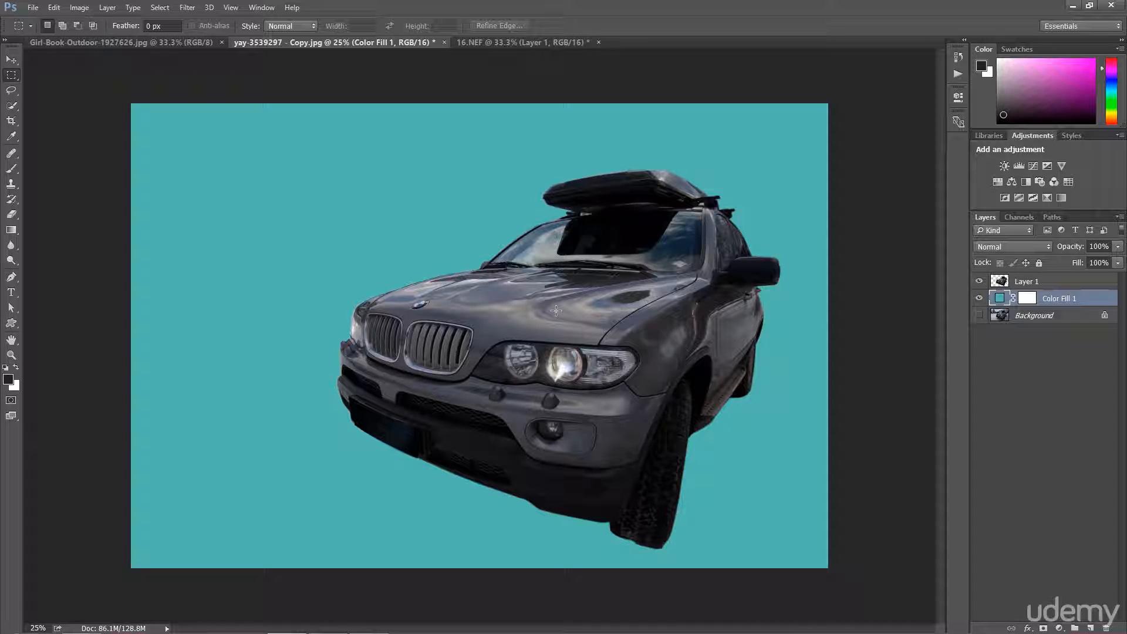
left_click(979, 315)
left_click(979, 315)
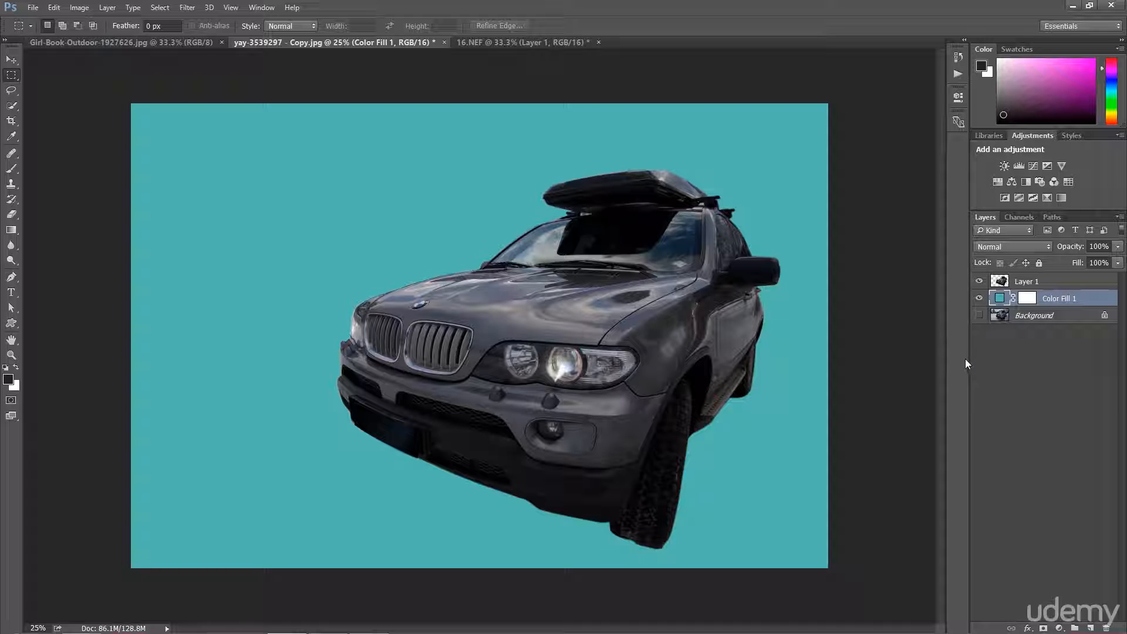